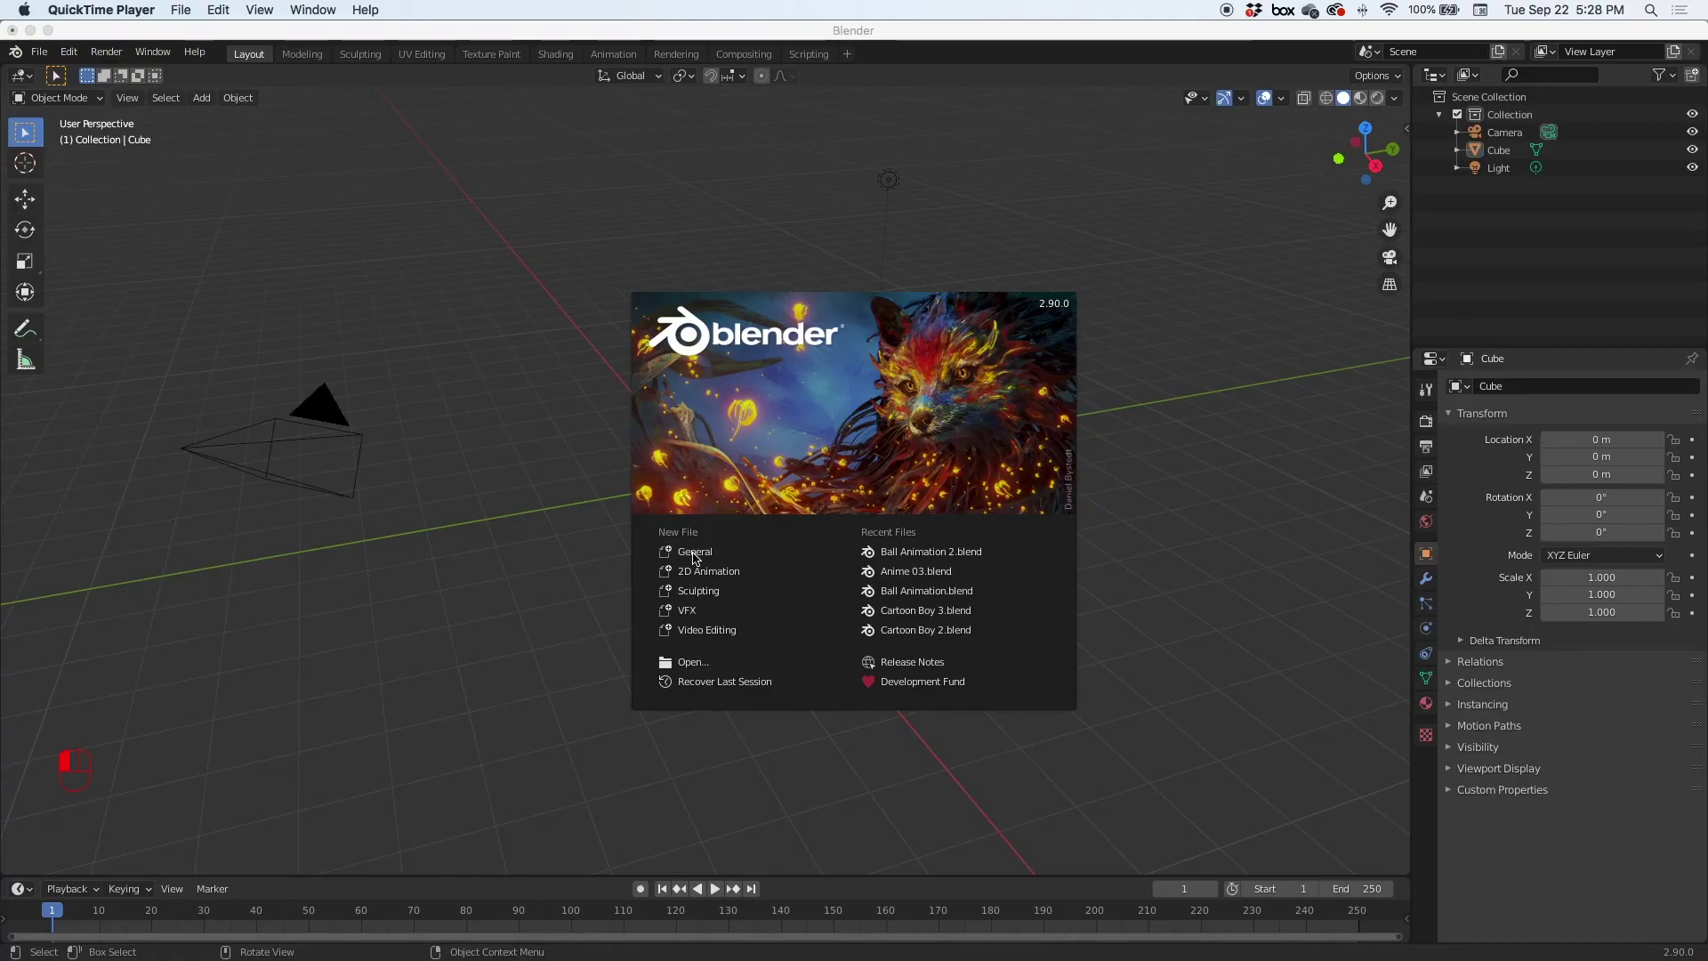
Close the splash screen, orbit the default scene, and select the camera, light and cube in turn.
left_click(554, 442)
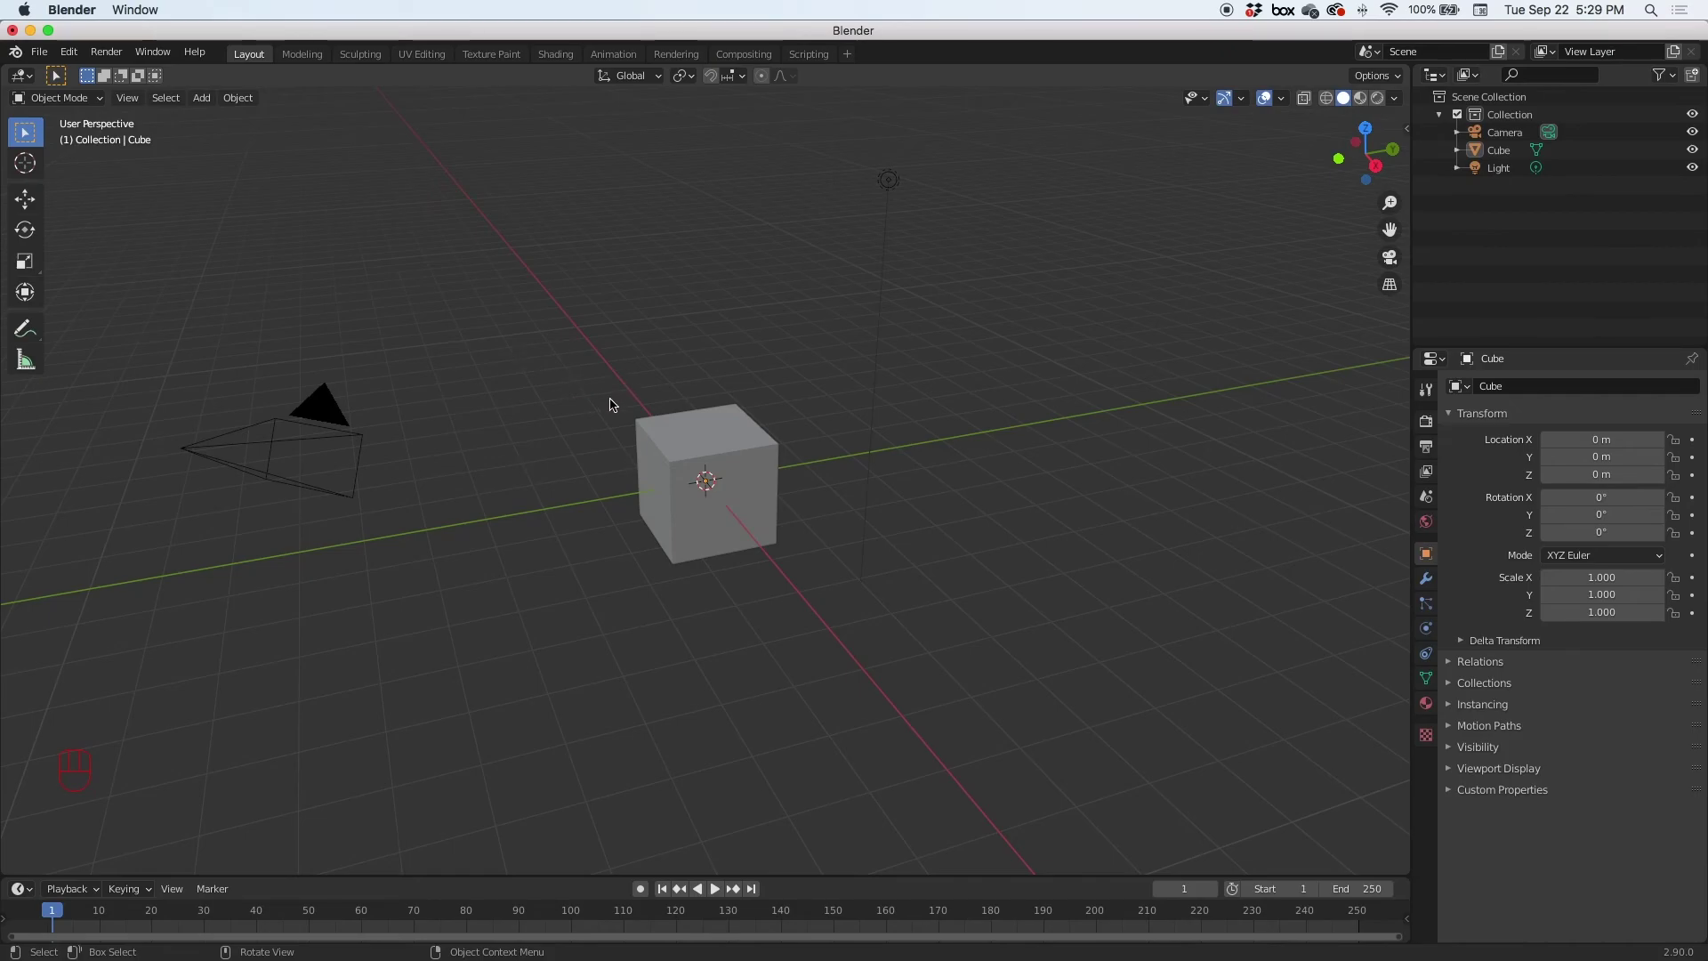
middle_click_drag(579, 392, 419, 469)
left_click(349, 450)
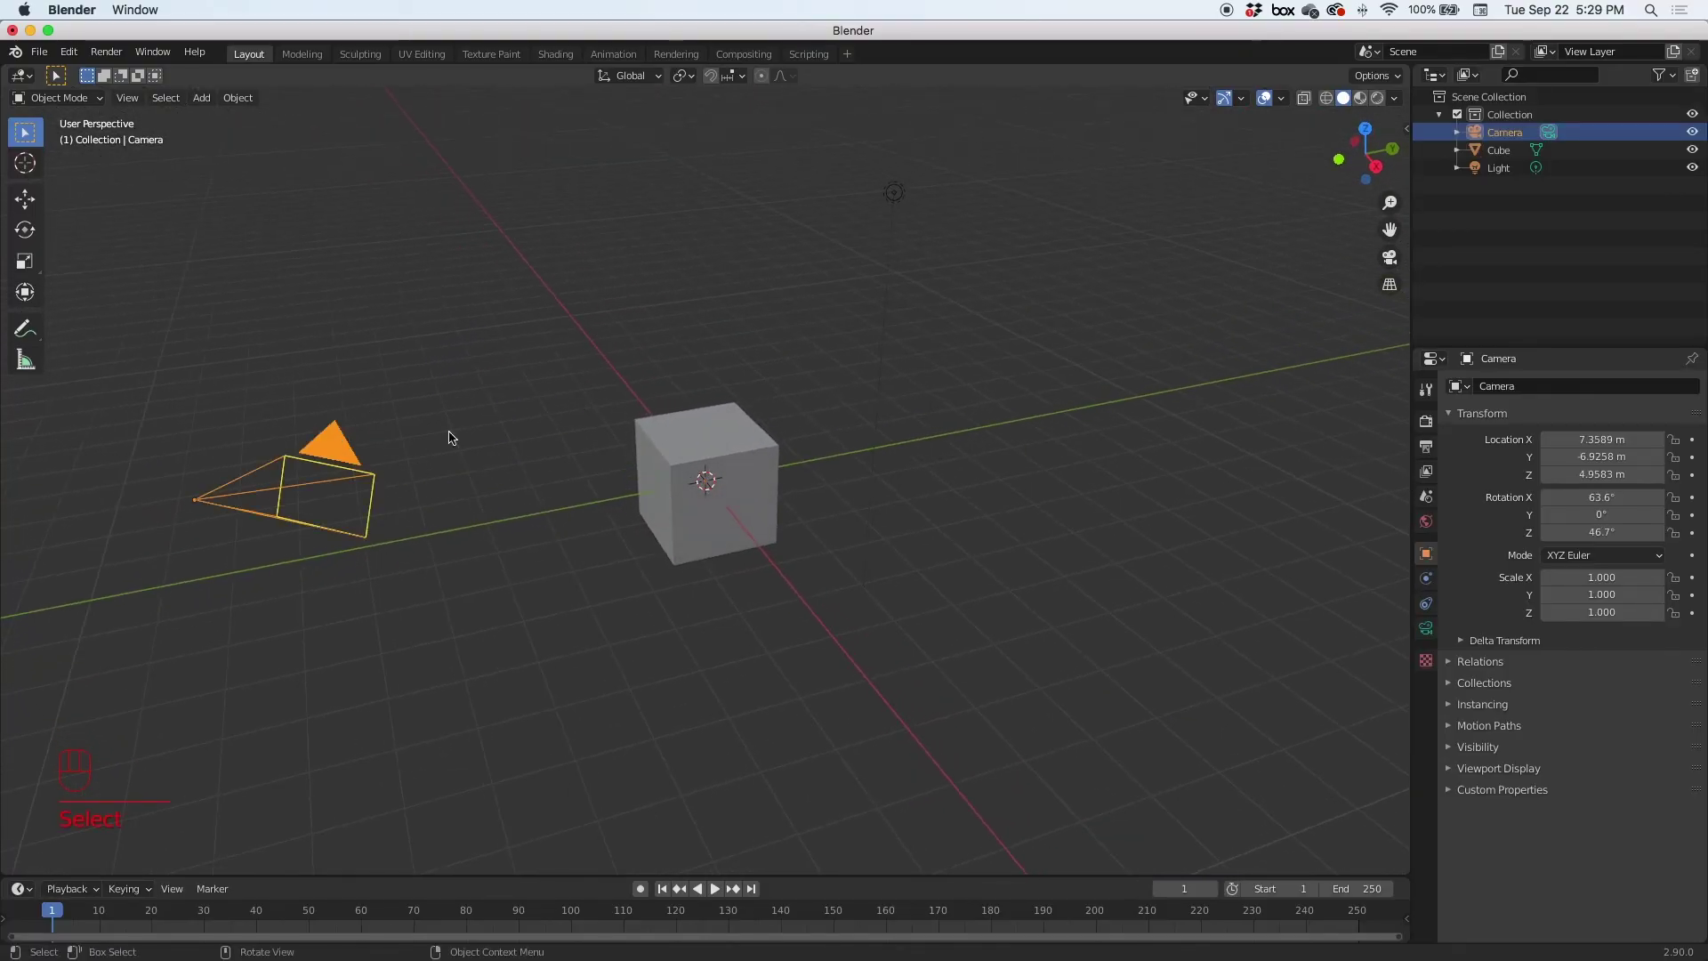
left_click(894, 194)
left_click(688, 454)
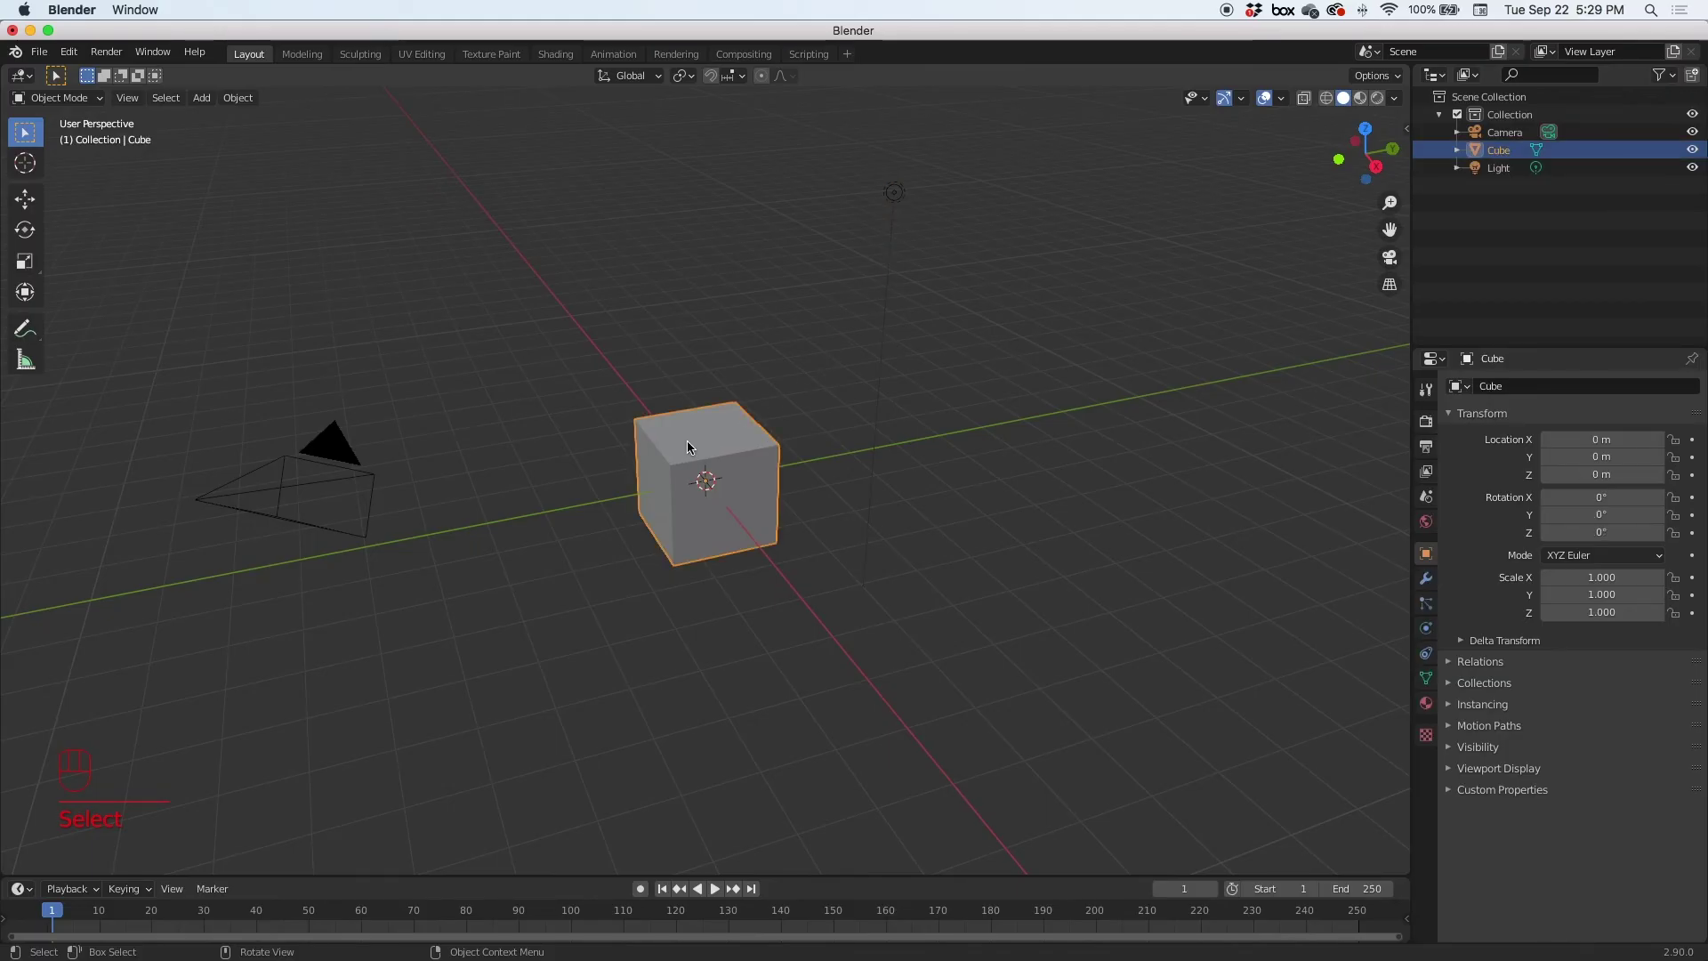
Start a new file from File > New > 2D Animation, choosing Don't Save for the old scene.
left_click(40, 53)
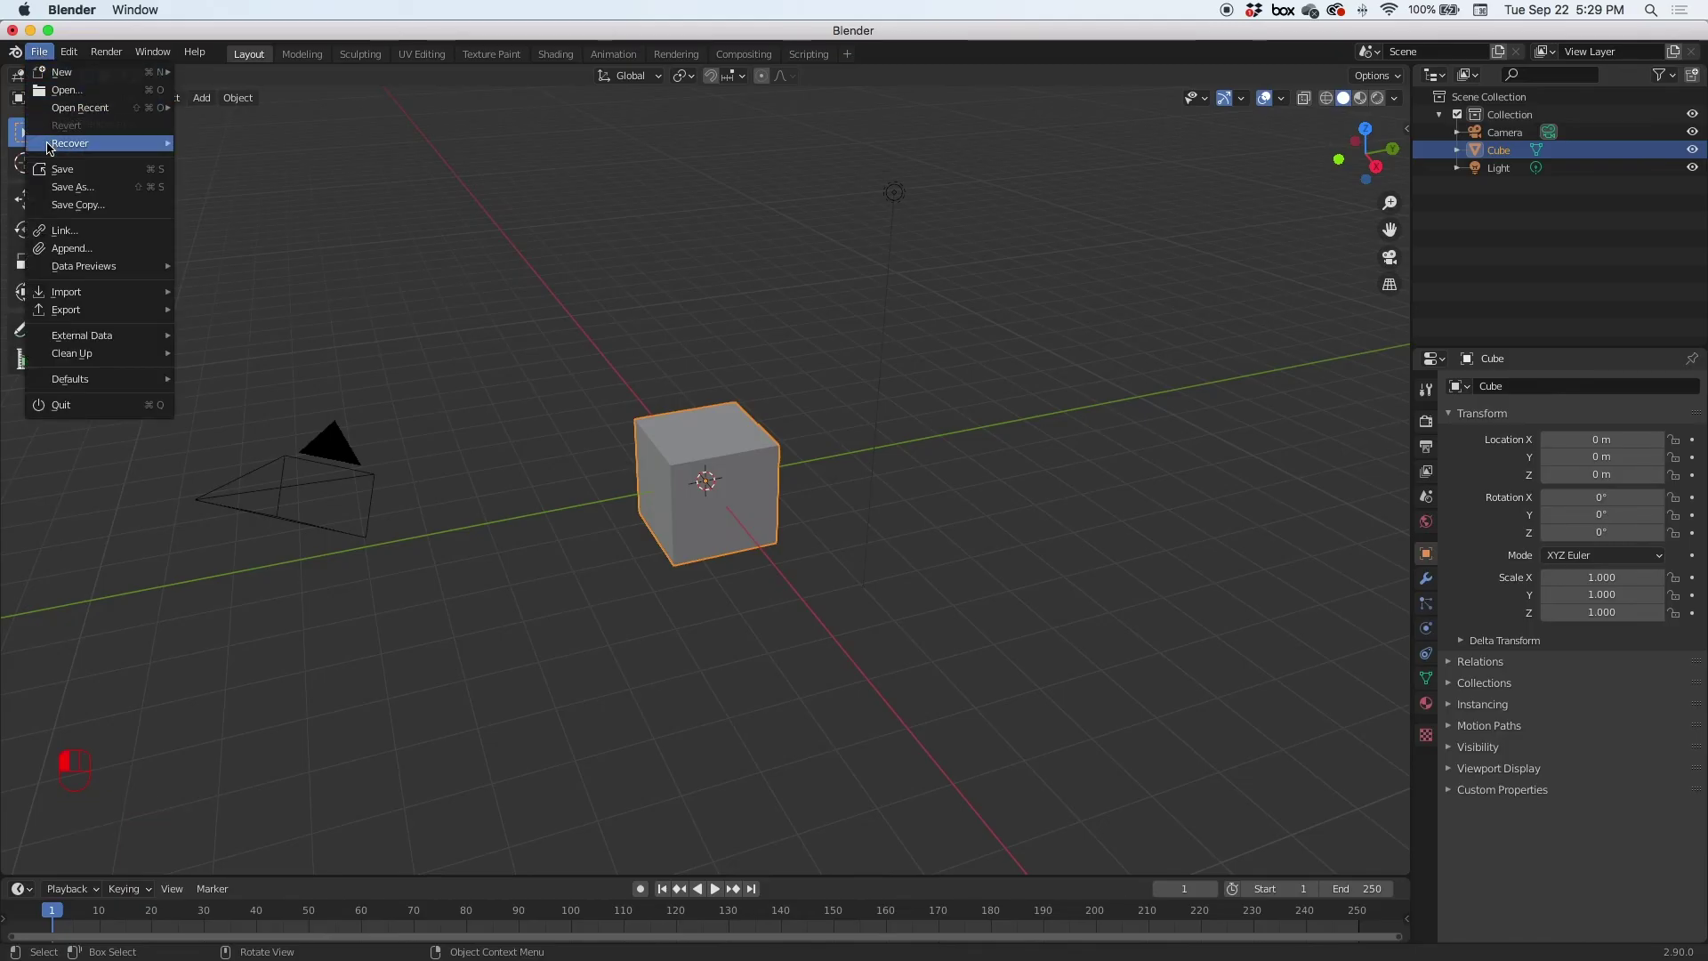
mouse_move(55, 78)
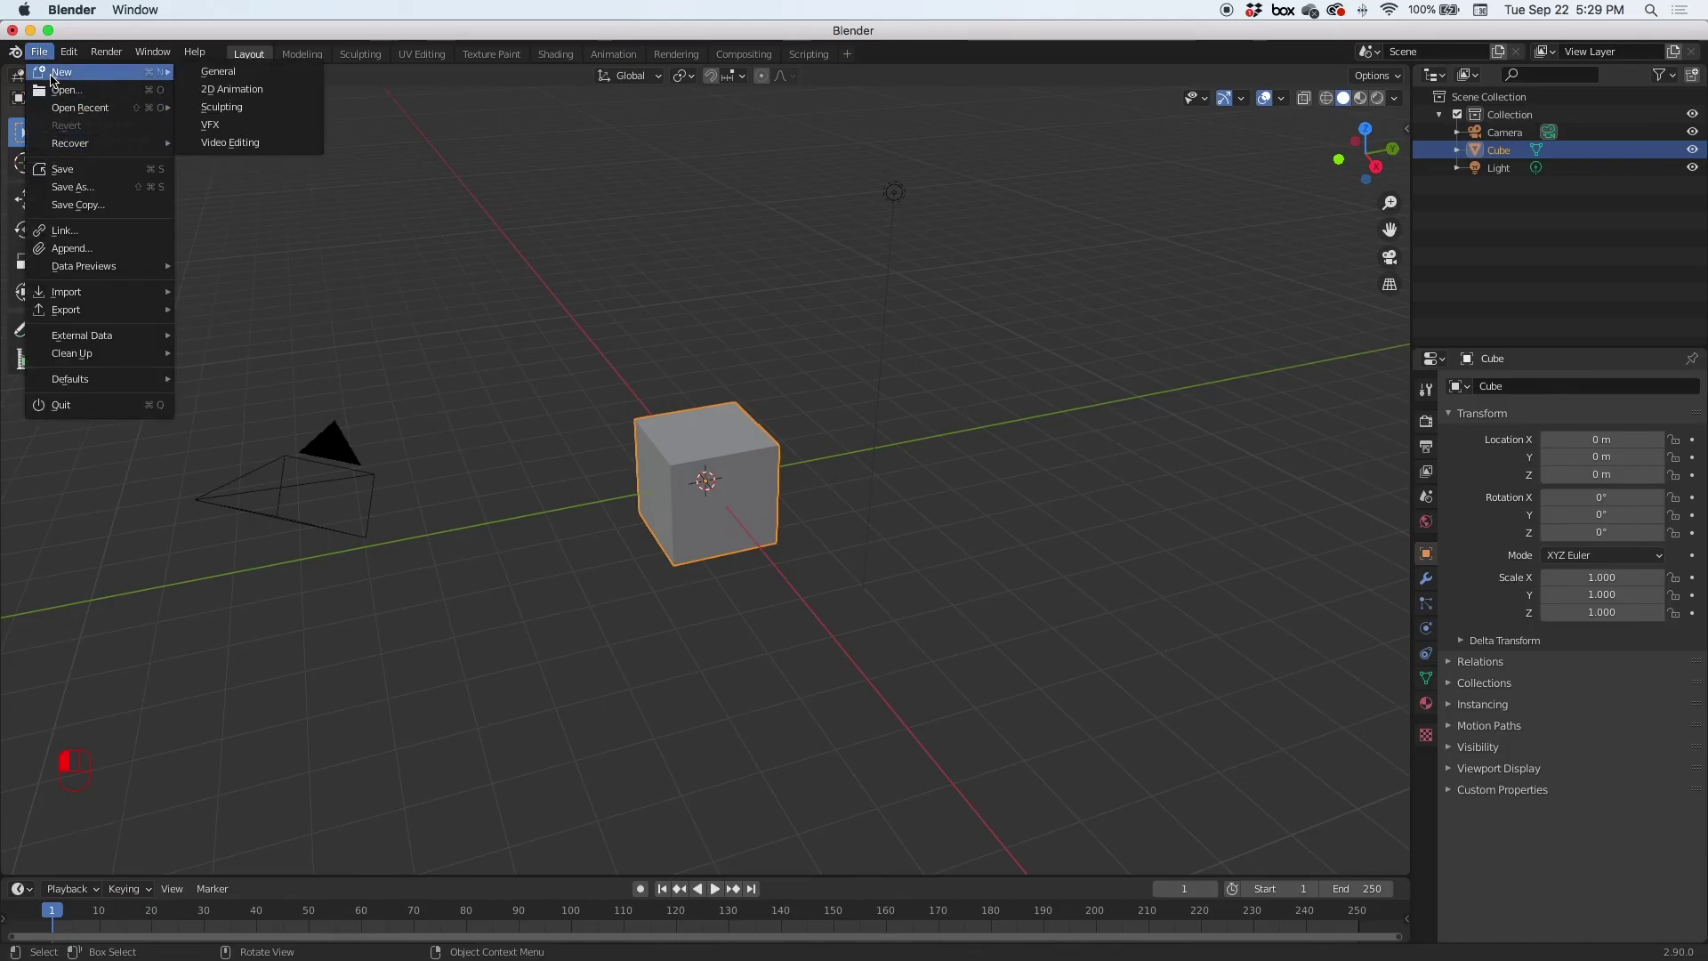
left_click(232, 91)
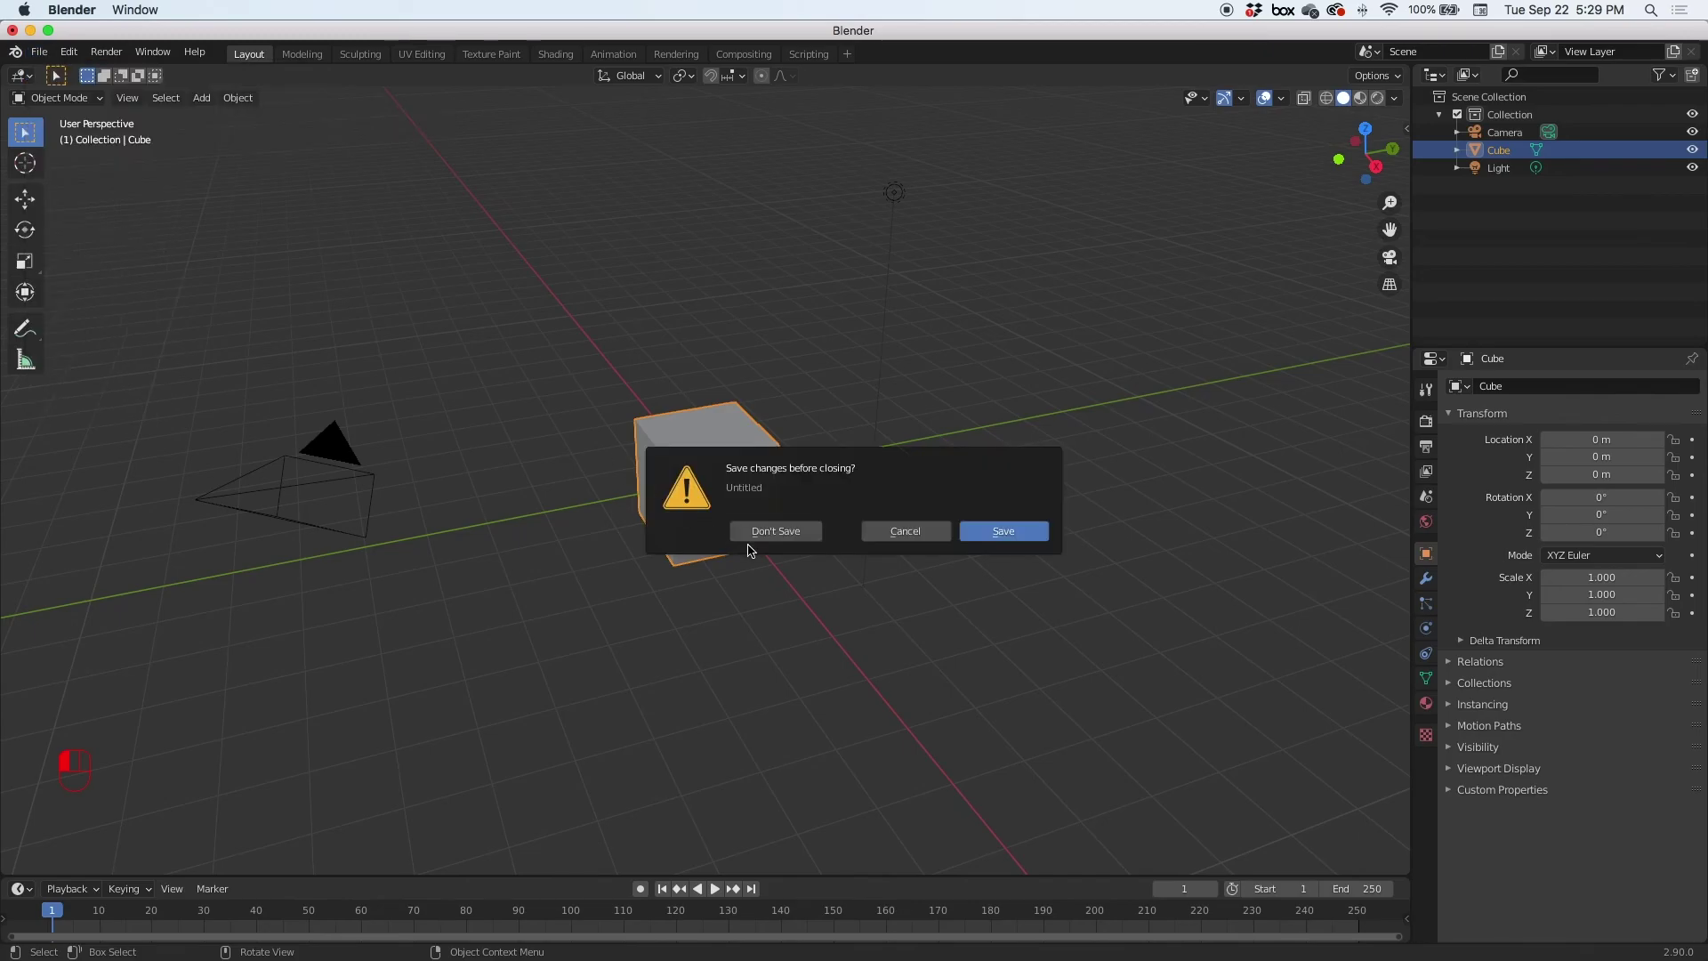
left_click(791, 534)
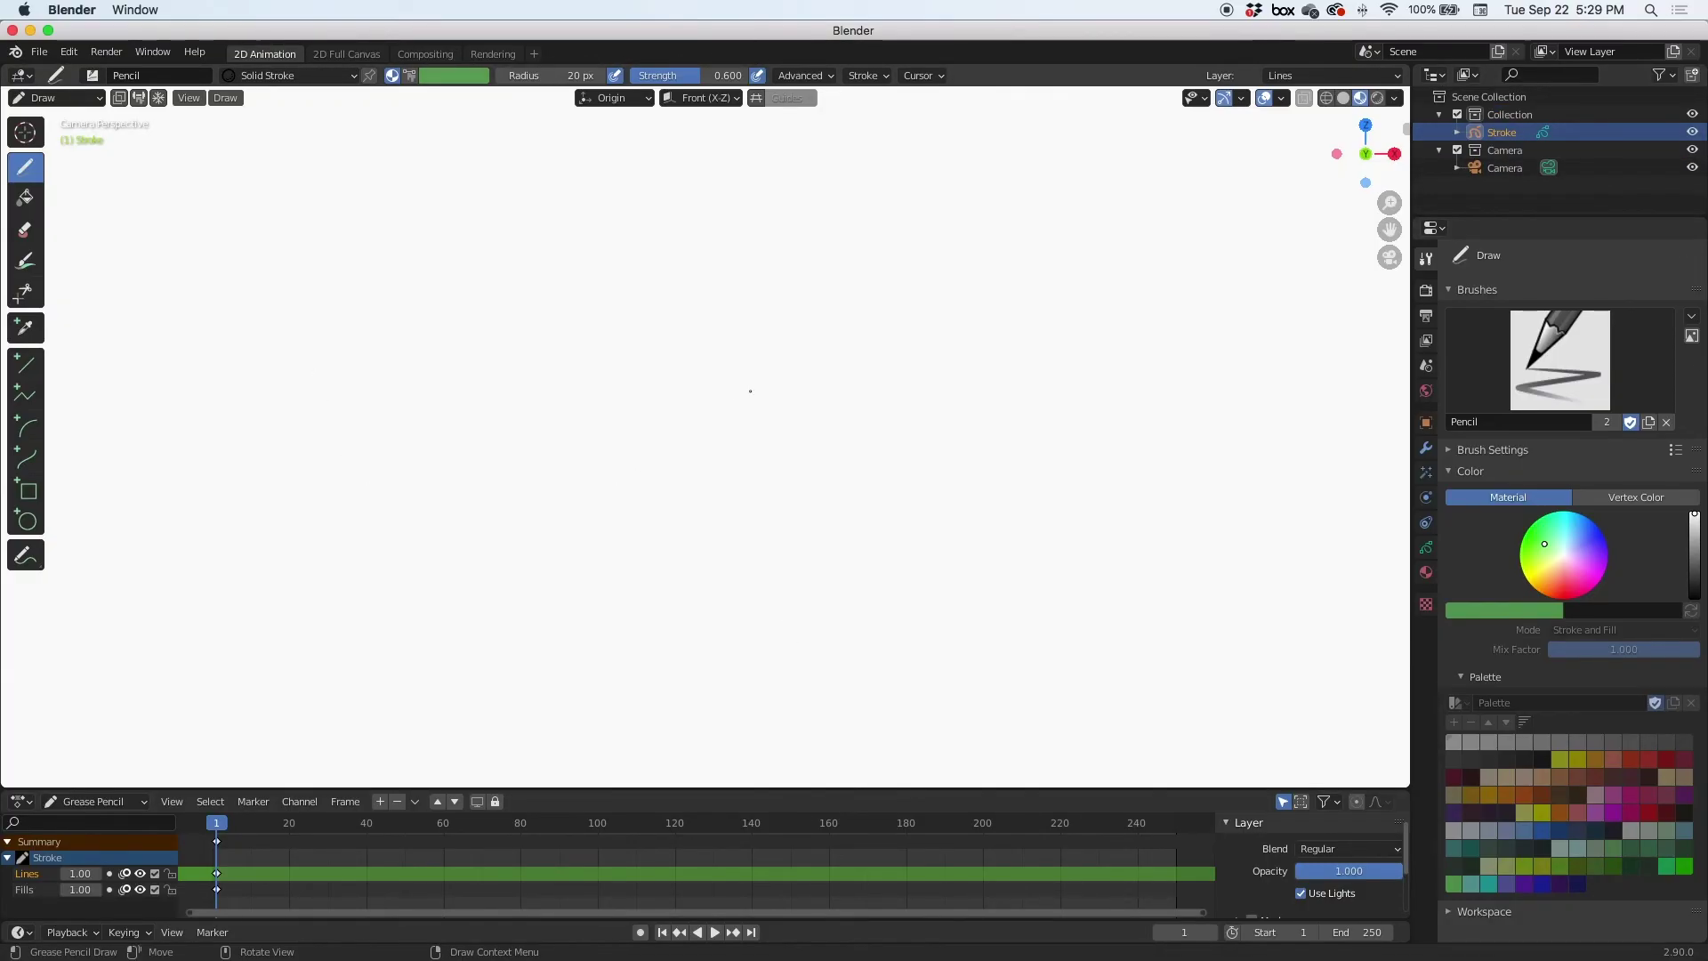
Orbit away, return to camera view with Numpad 0, and zoom out to show the whole frame.
mouse_move(751, 391)
middle_mouse_down()
mouse_move(533, 427)
mouse_move(533, 505)
mouse_move(929, 544)
mouse_move(724, 534)
mouse_move(659, 423)
mouse_move(522, 412)
mouse_move(476, 446)
mouse_move(552, 481)
mouse_move(661, 462)
mouse_move(688, 437)
middle_mouse_up()
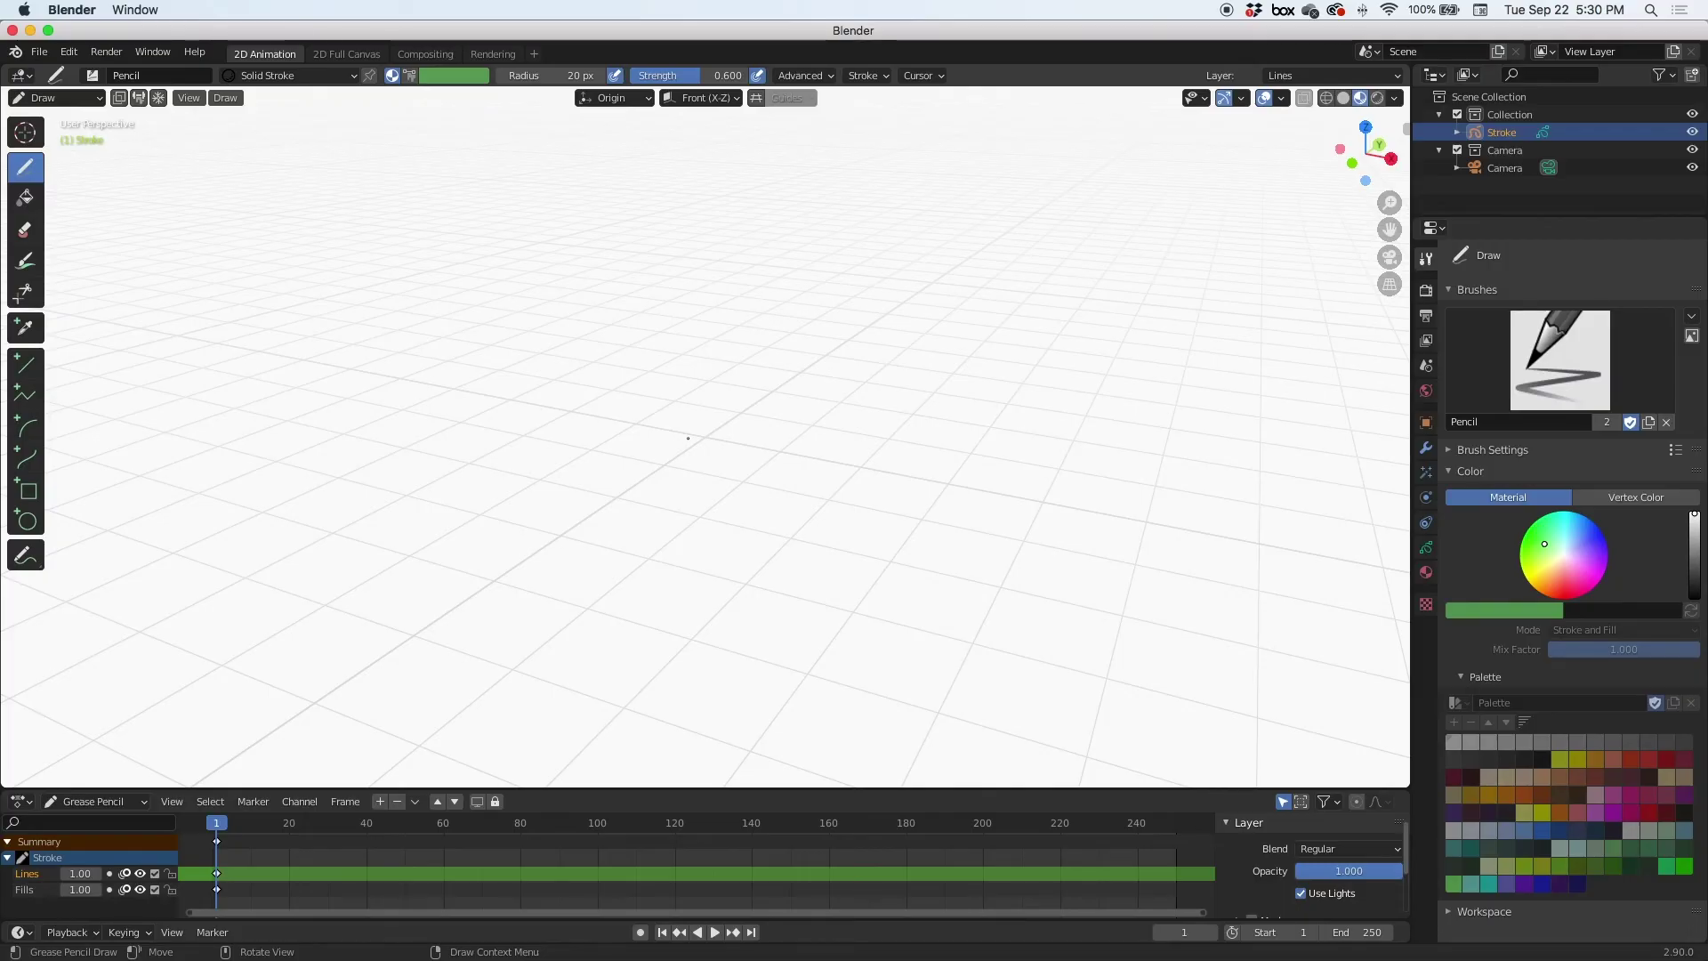
key("KP_0")
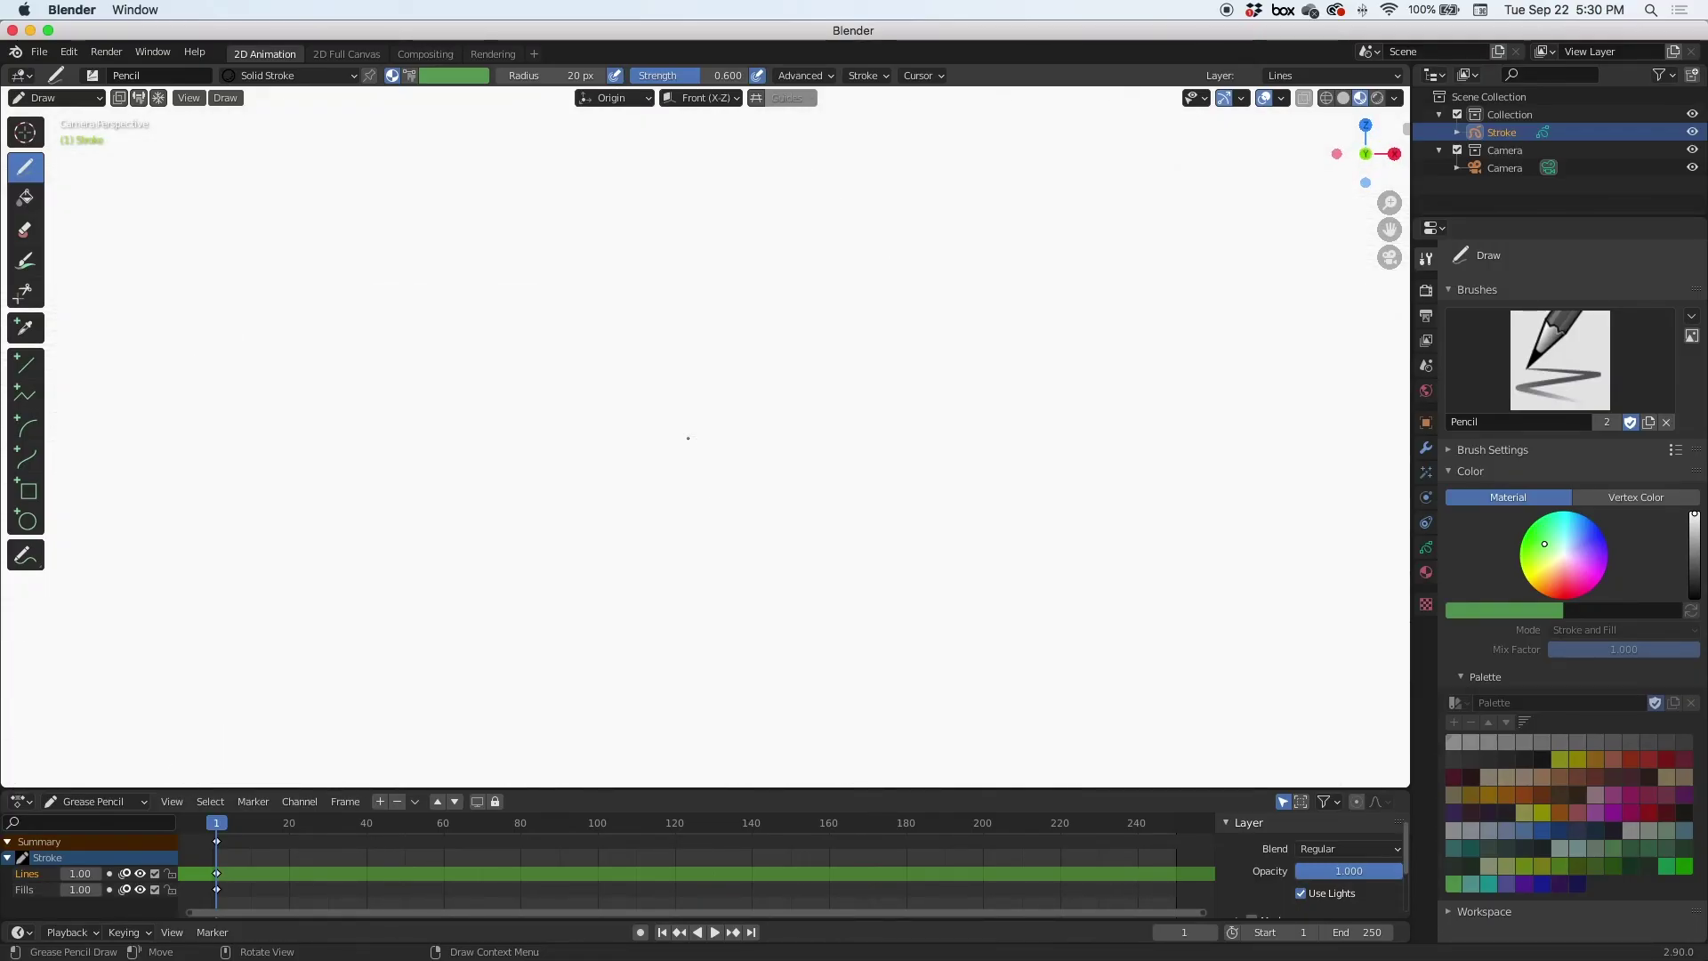
scroll(688, 438, "down", 3)
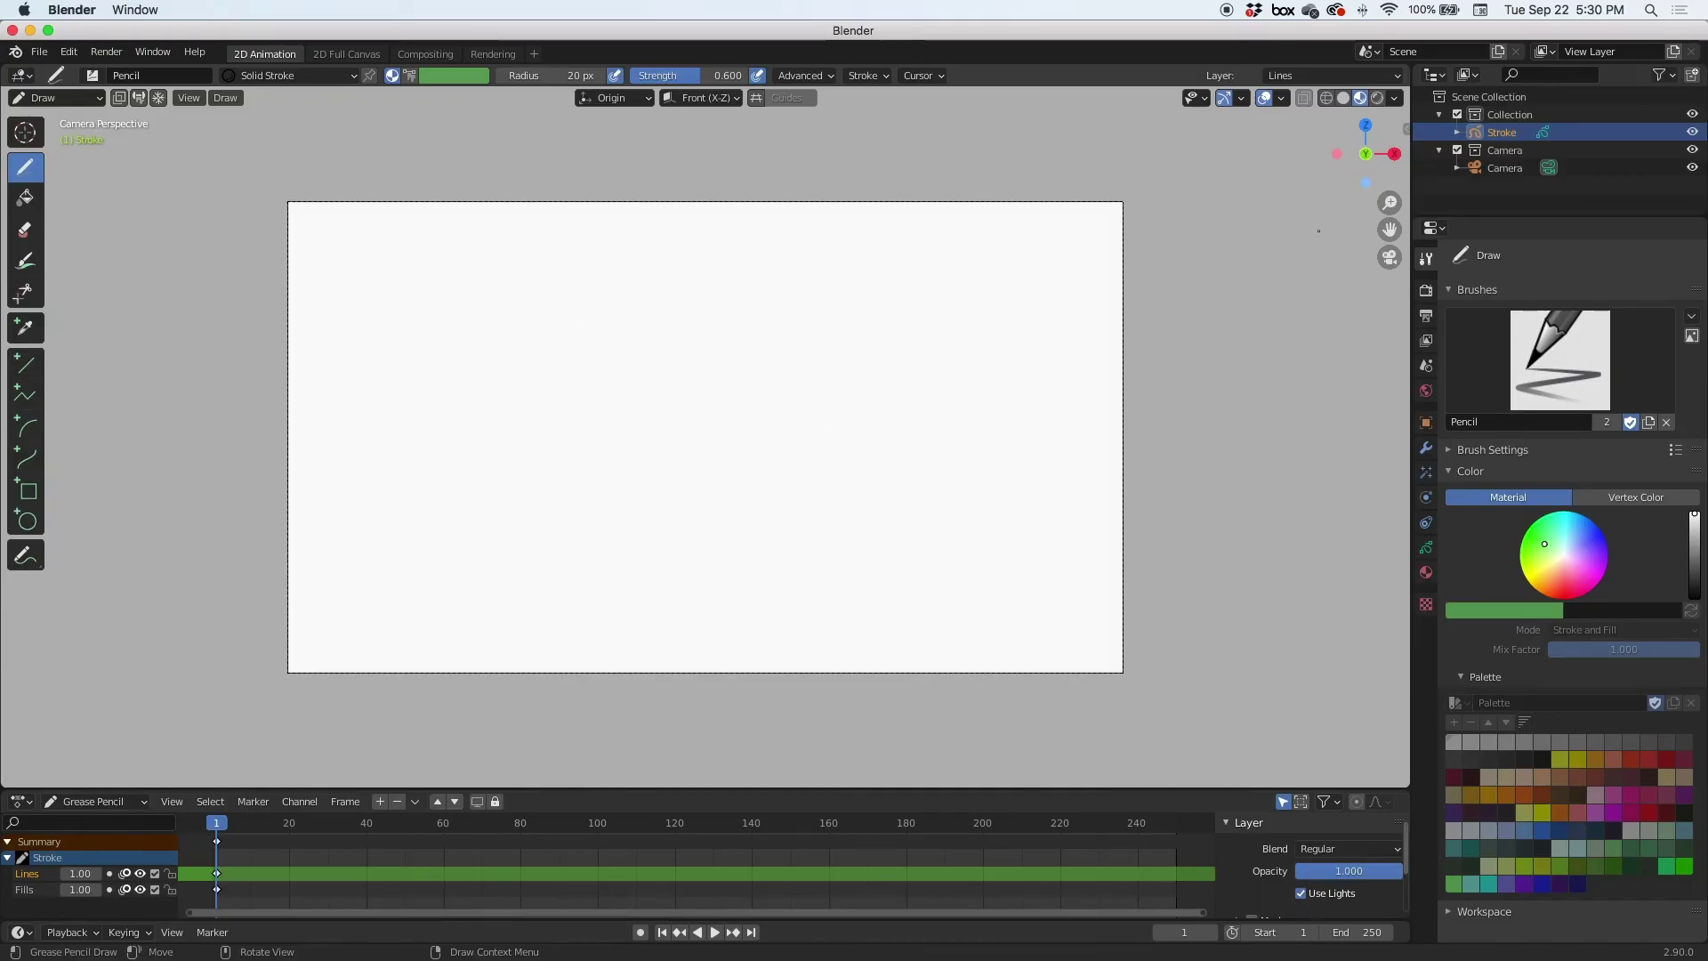
Tick the Screencast Keys checkbox in the sidebar's Screencast Keys tab, then hide the sidebar.
left_click(1403, 145)
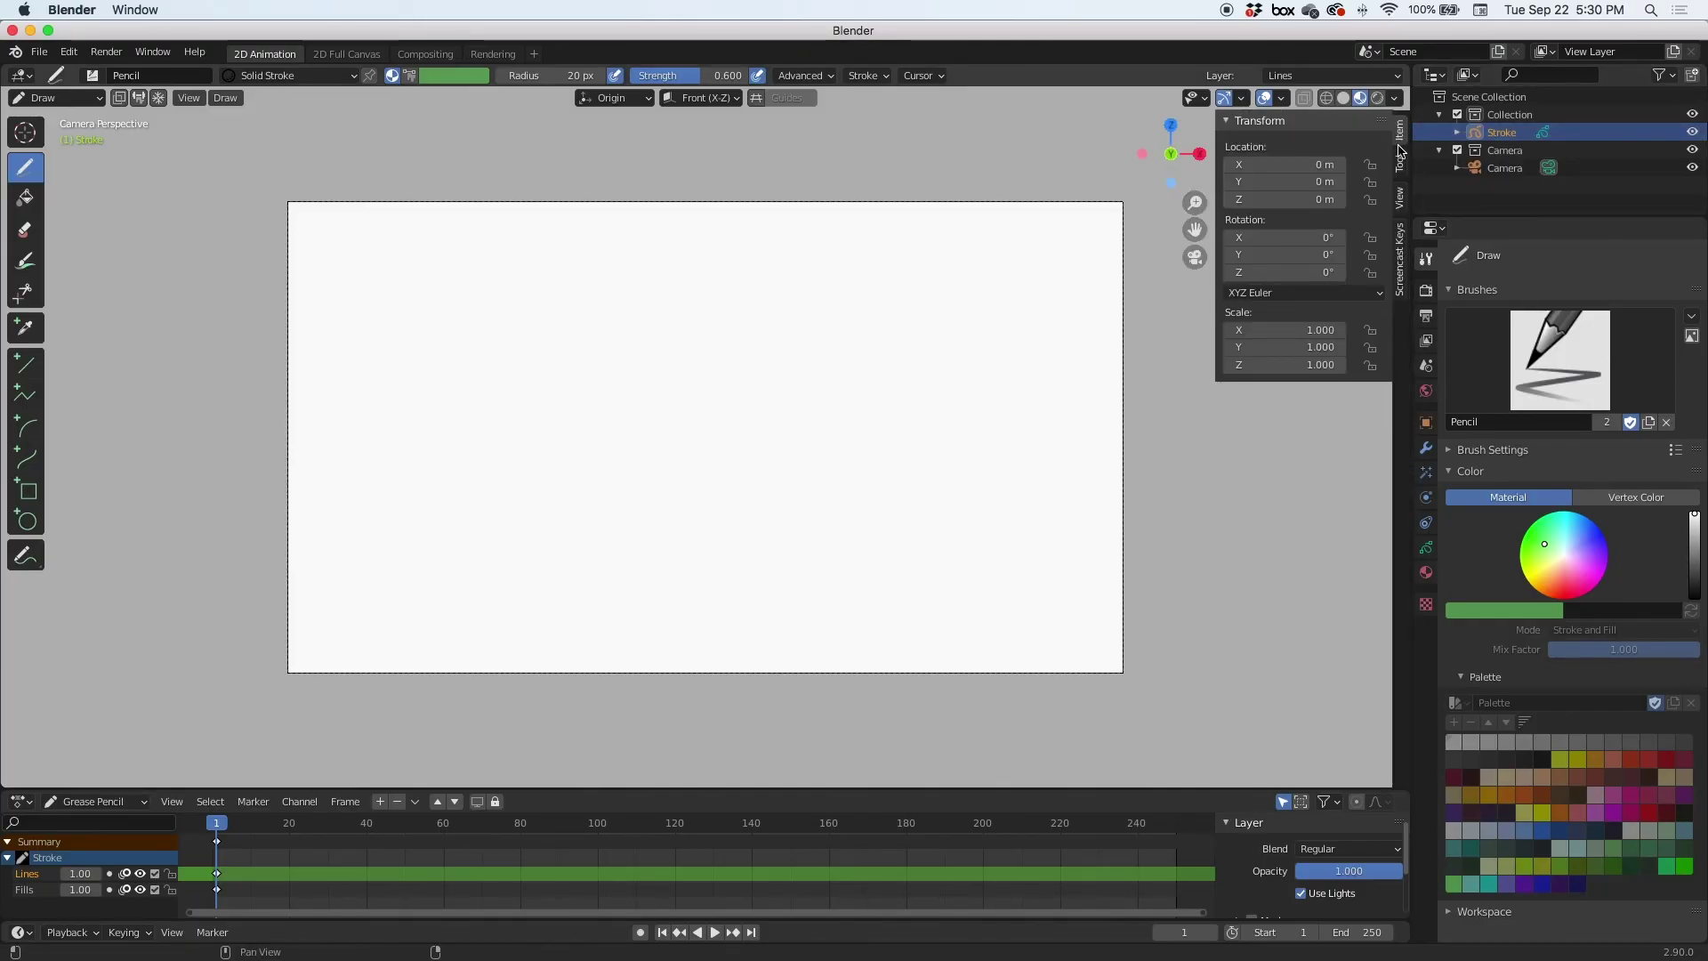
left_click(1401, 267)
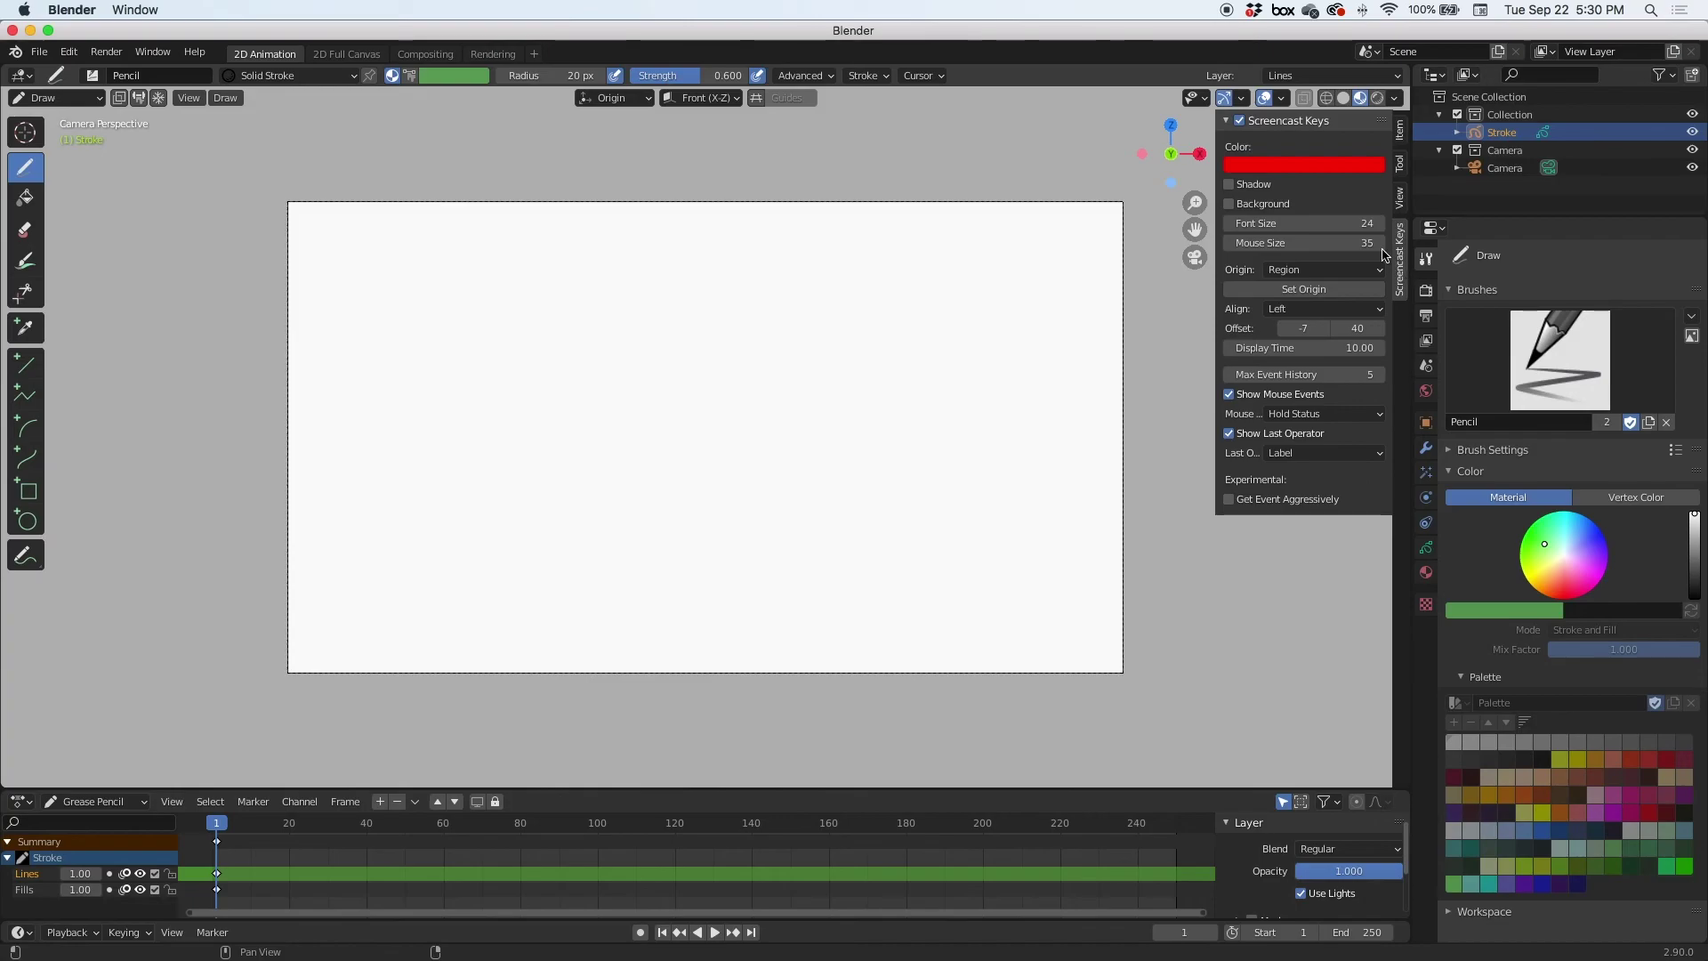
left_click(1237, 121)
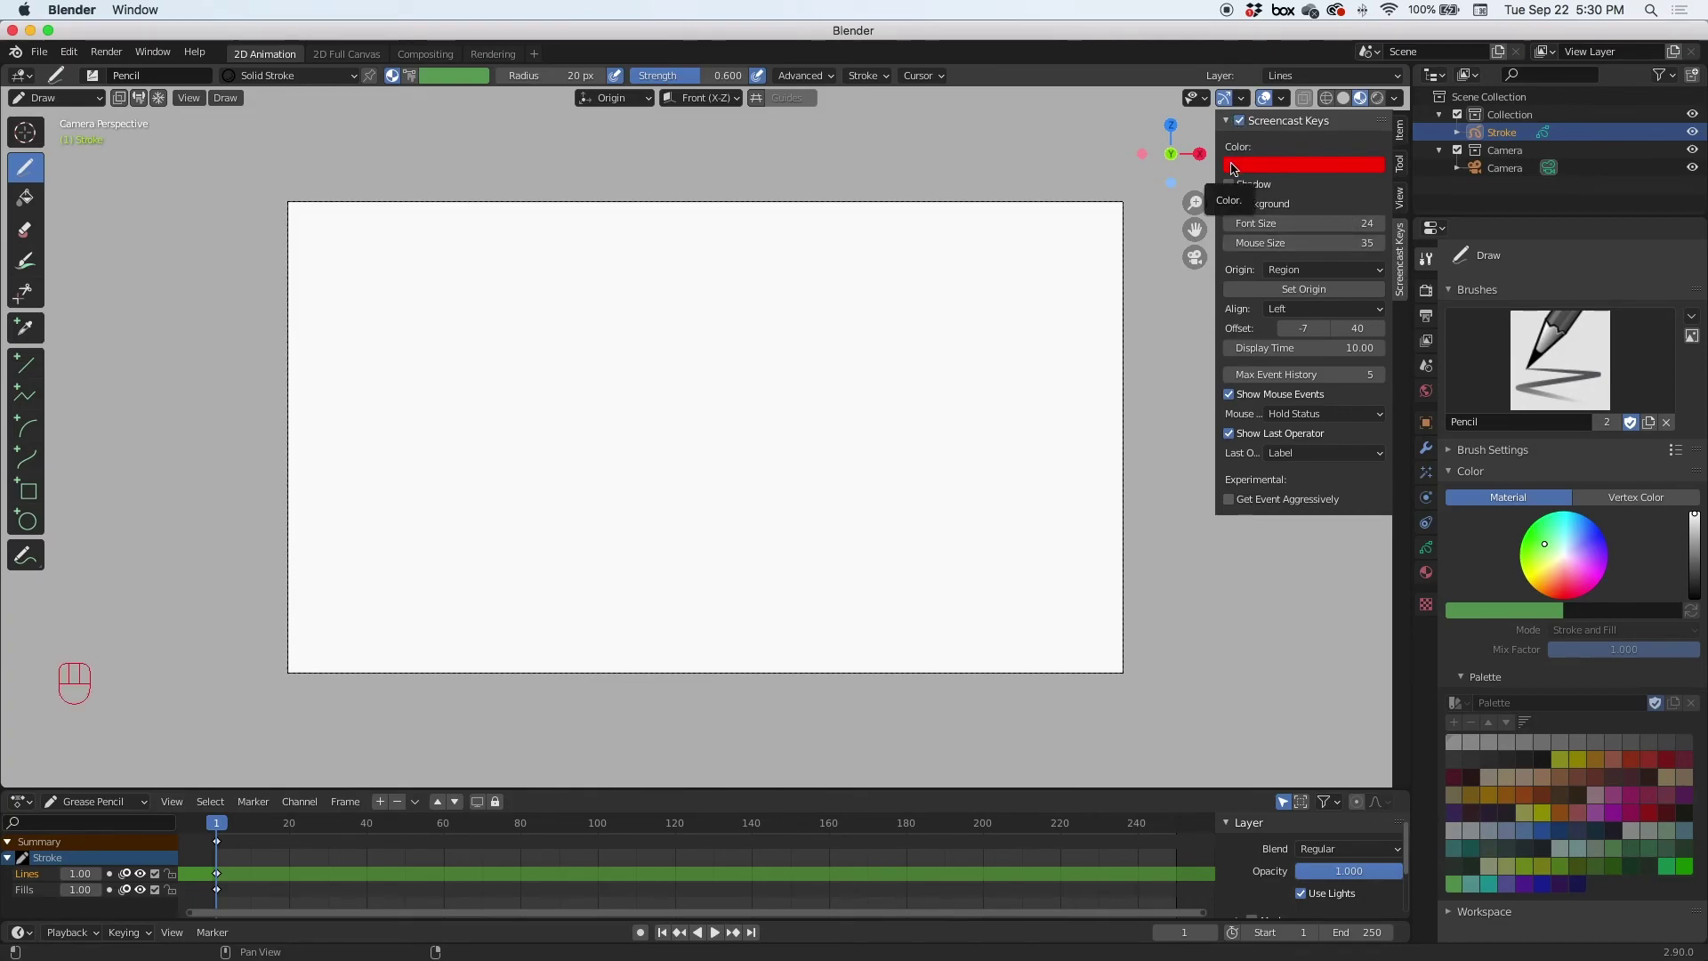
key("n")
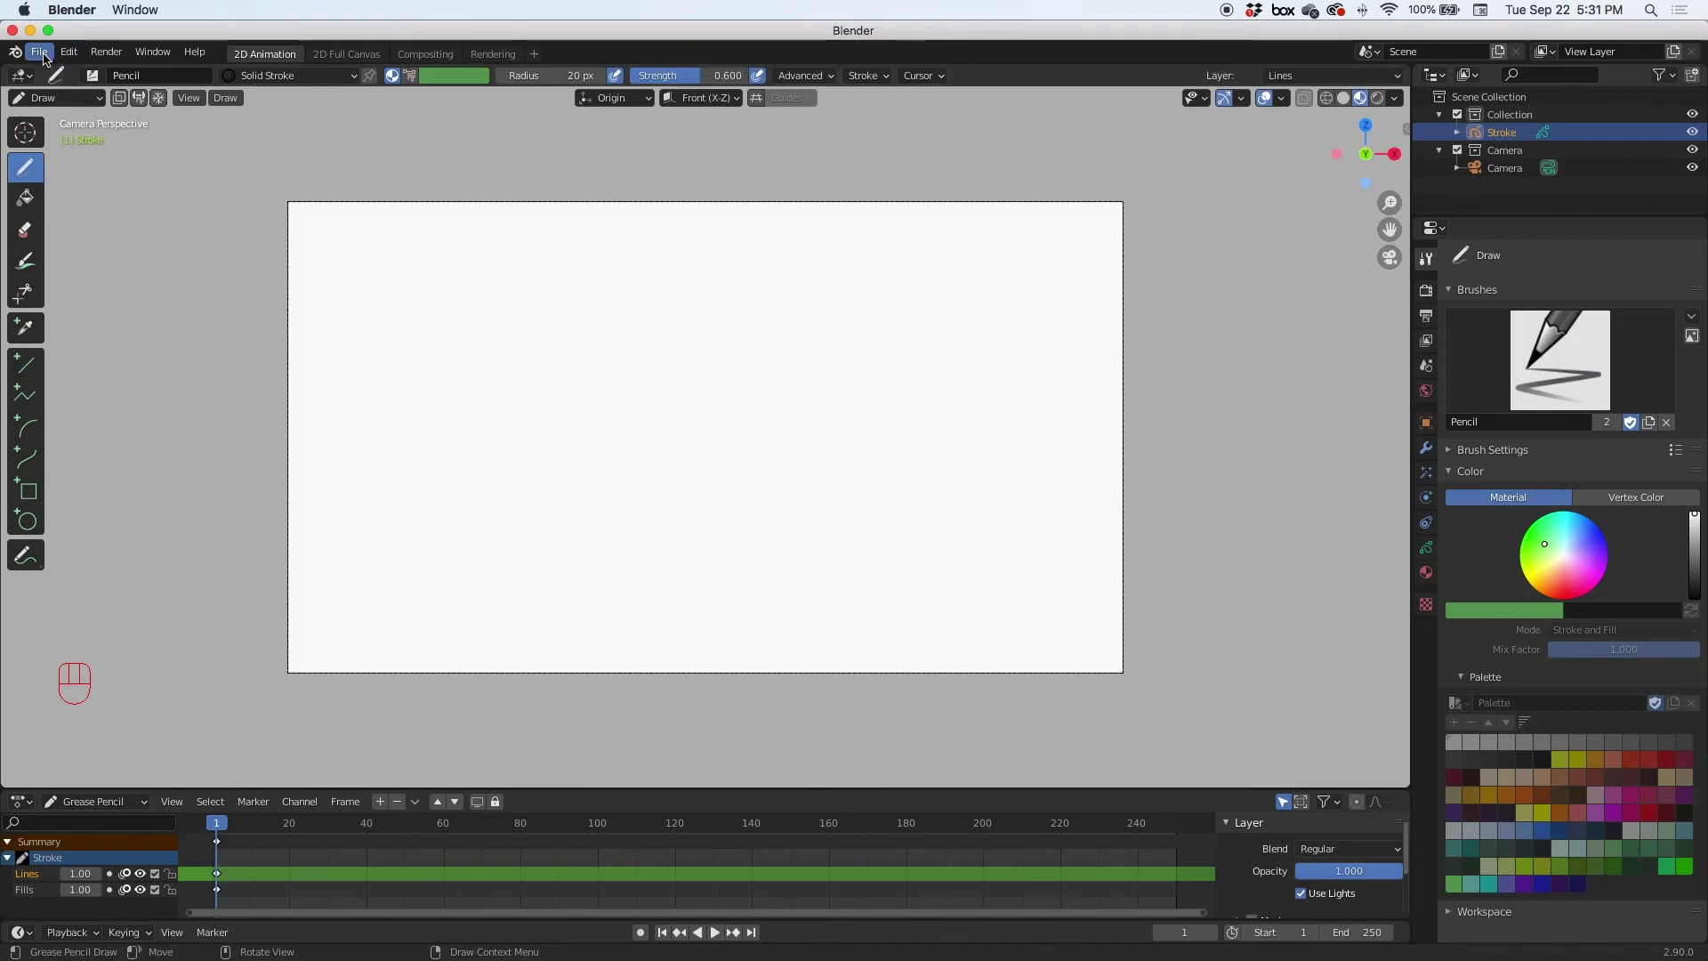
In Preferences > Input, enable Emulate Numpad and disable Emulate 3 Button Mouse, then close Preferences.
left_click(56, 55)
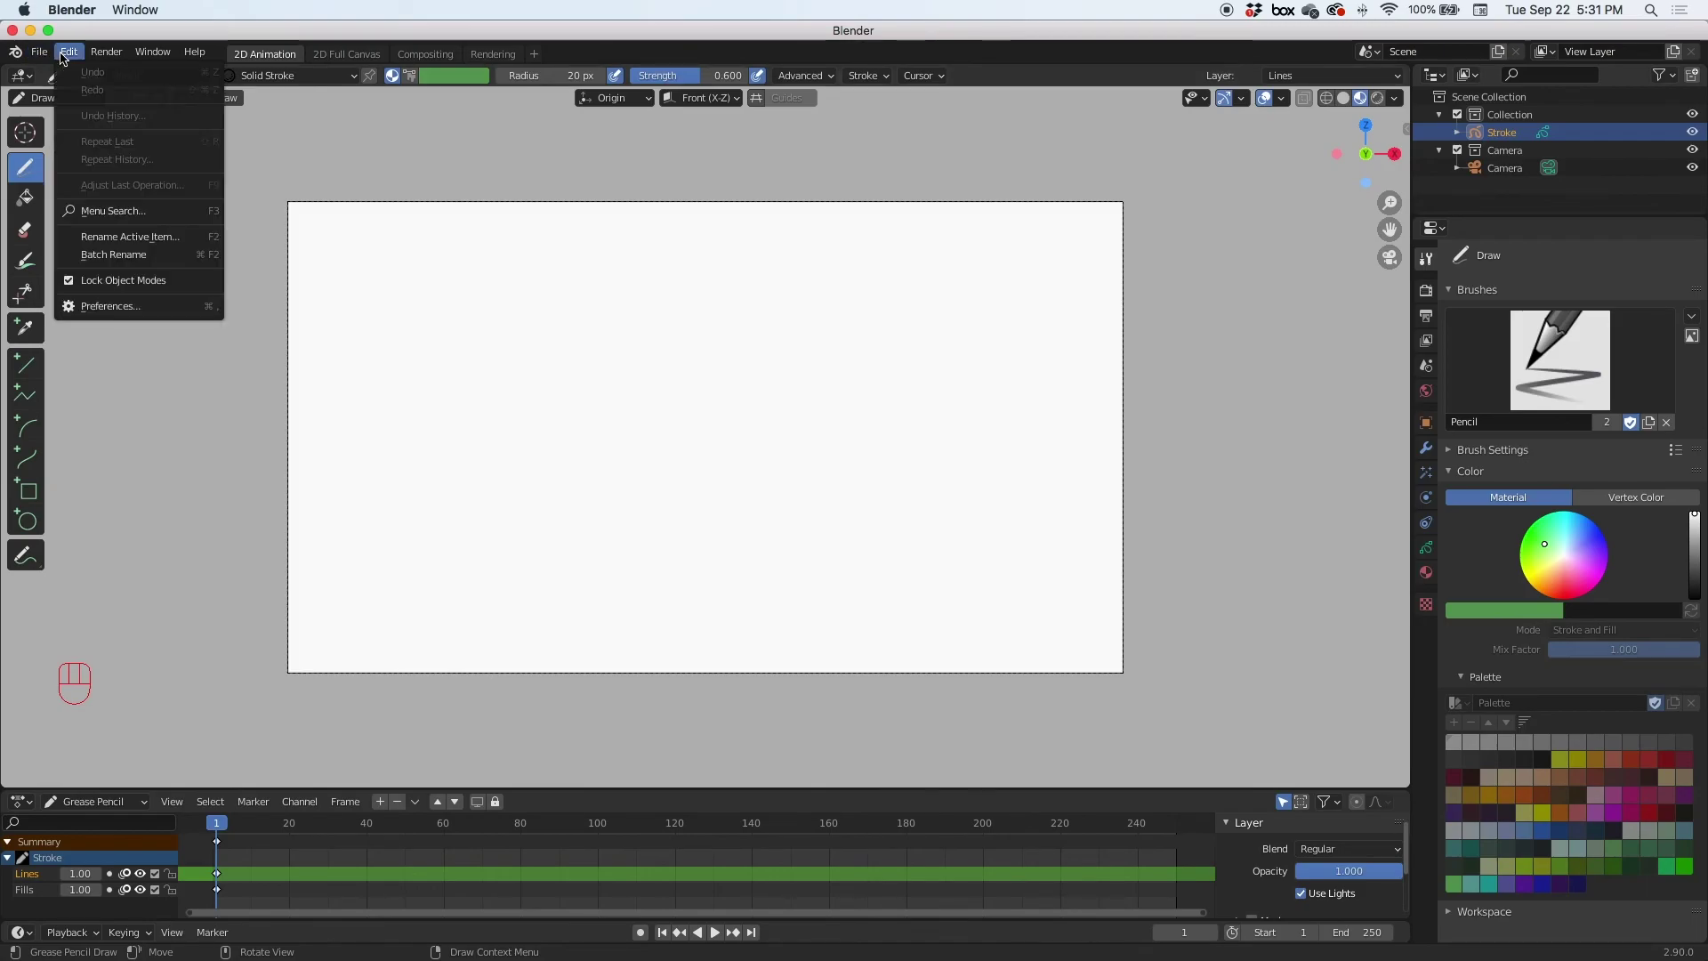
left_click(98, 307)
left_click_drag(164, 74, 541, 184)
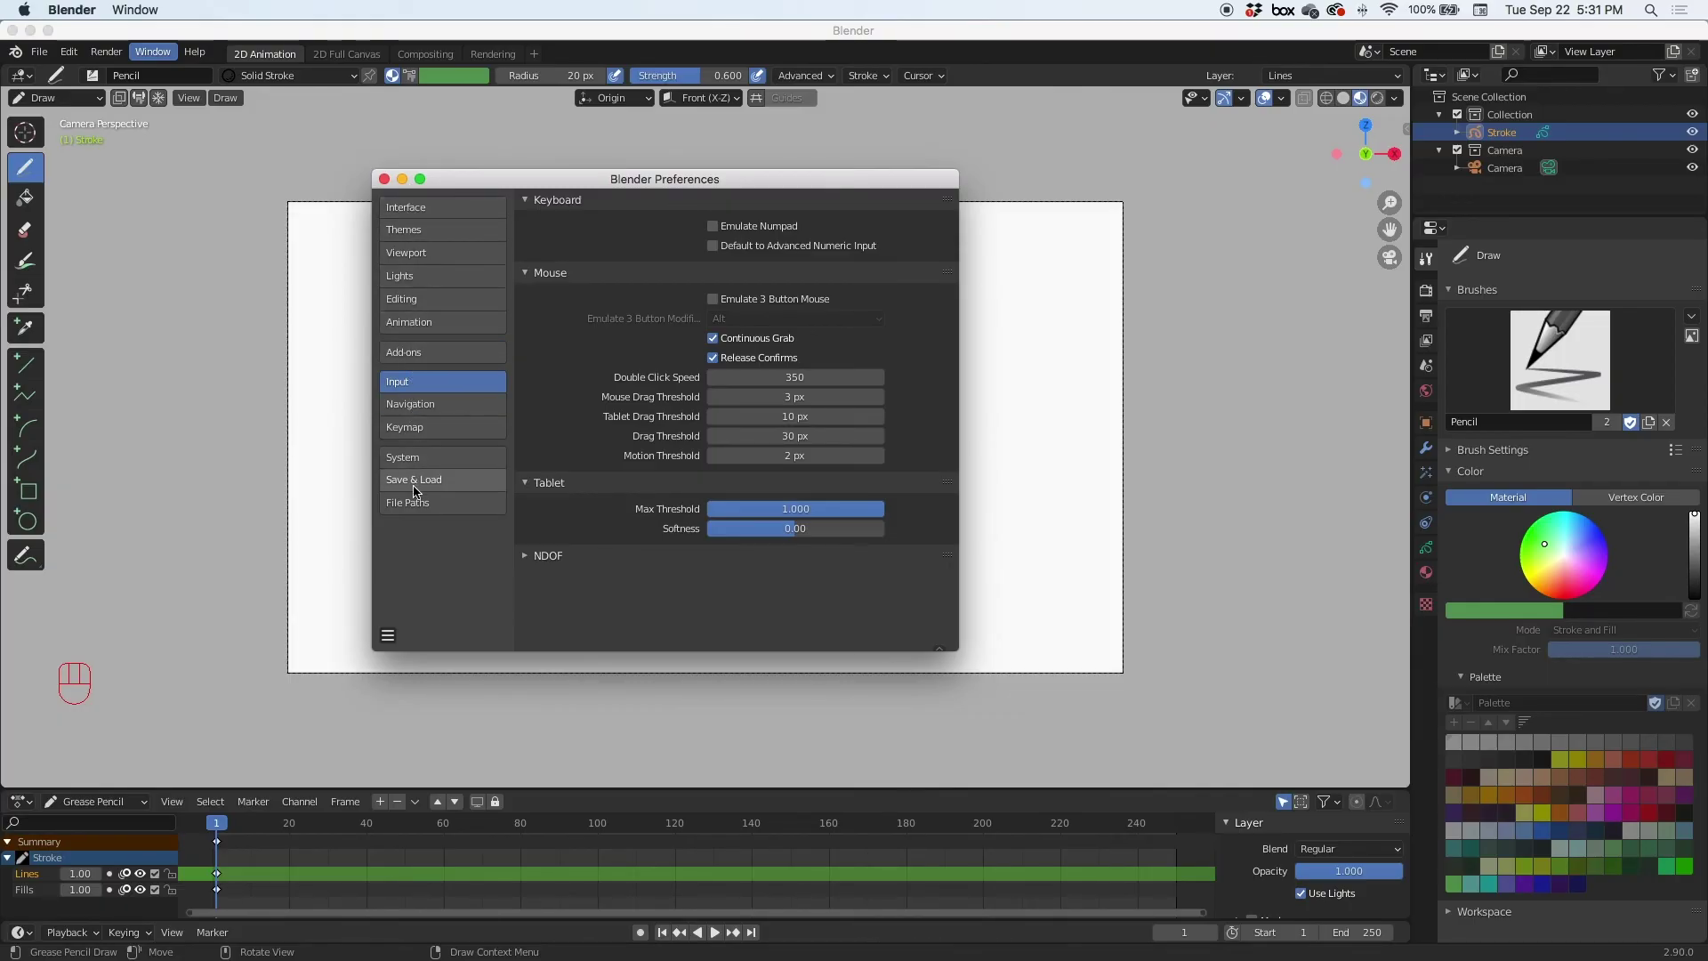
left_click(712, 228)
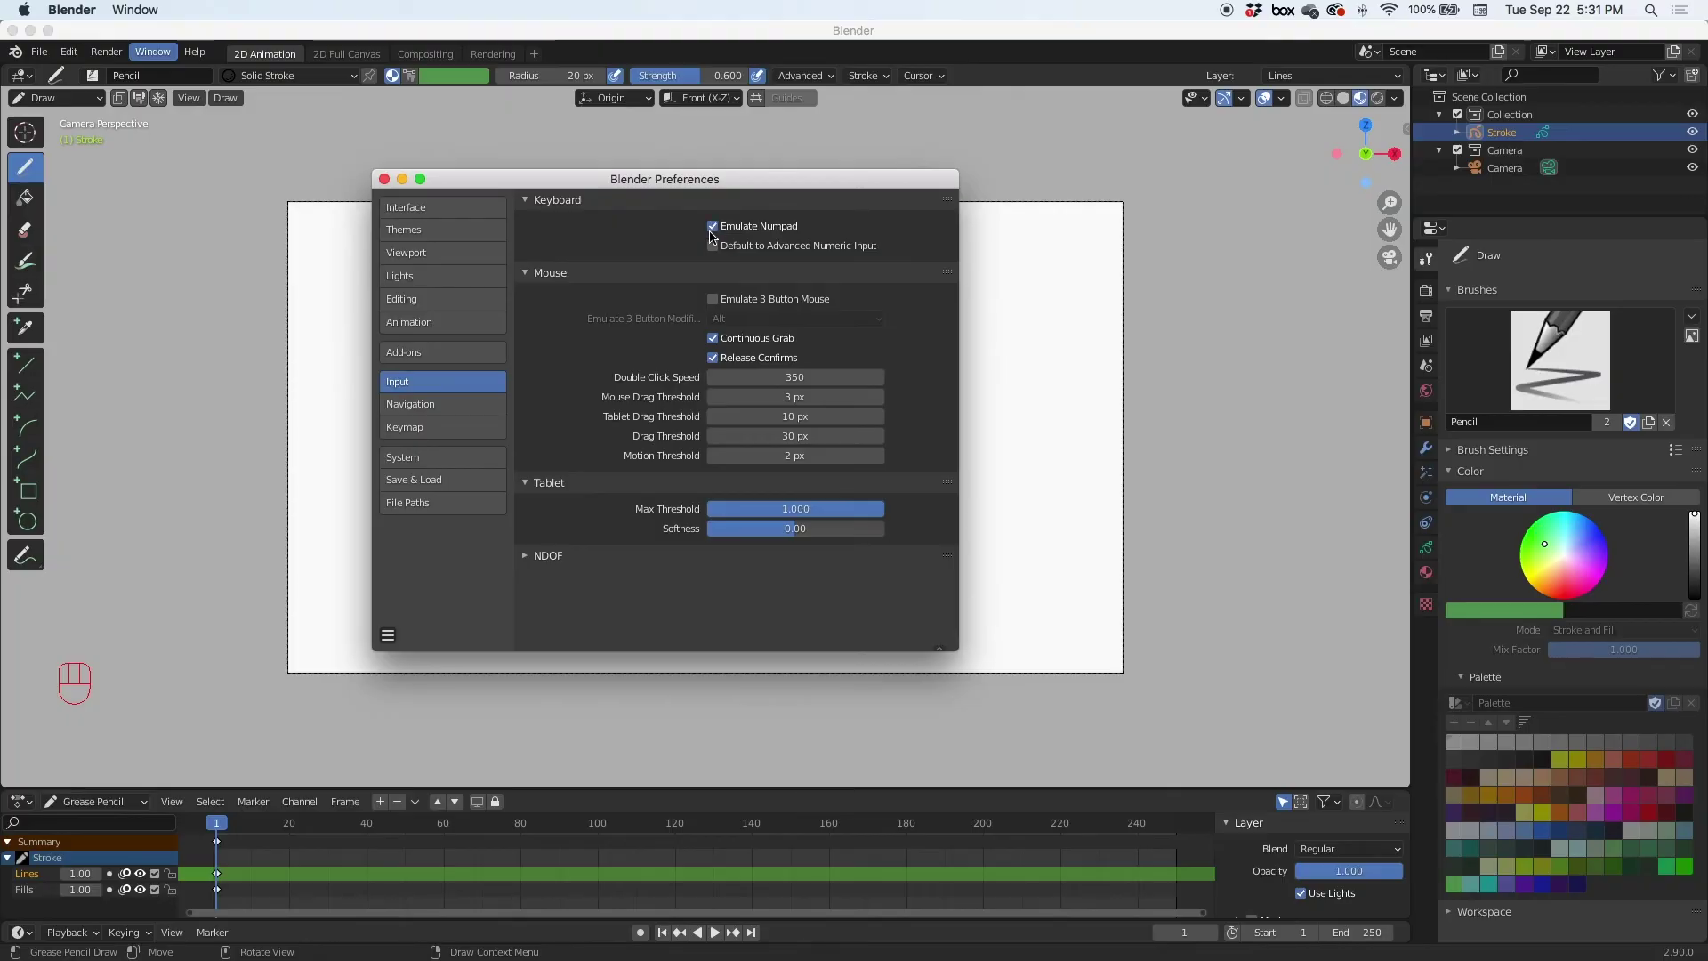
left_click(390, 637)
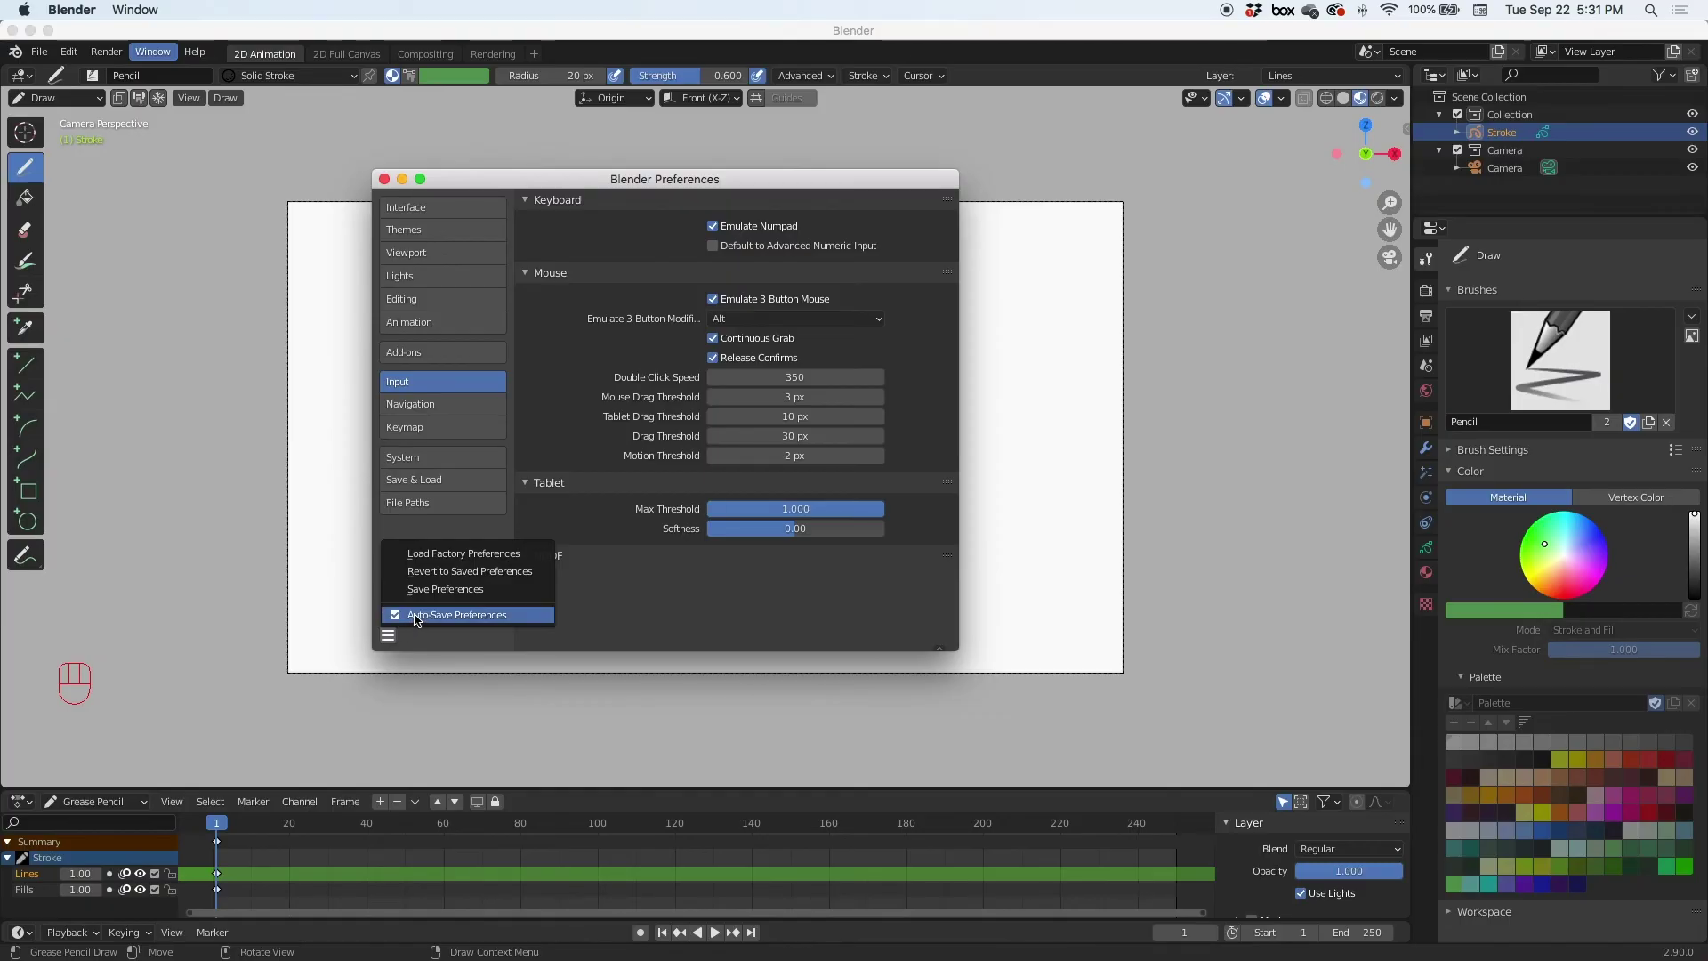
left_click(414, 642)
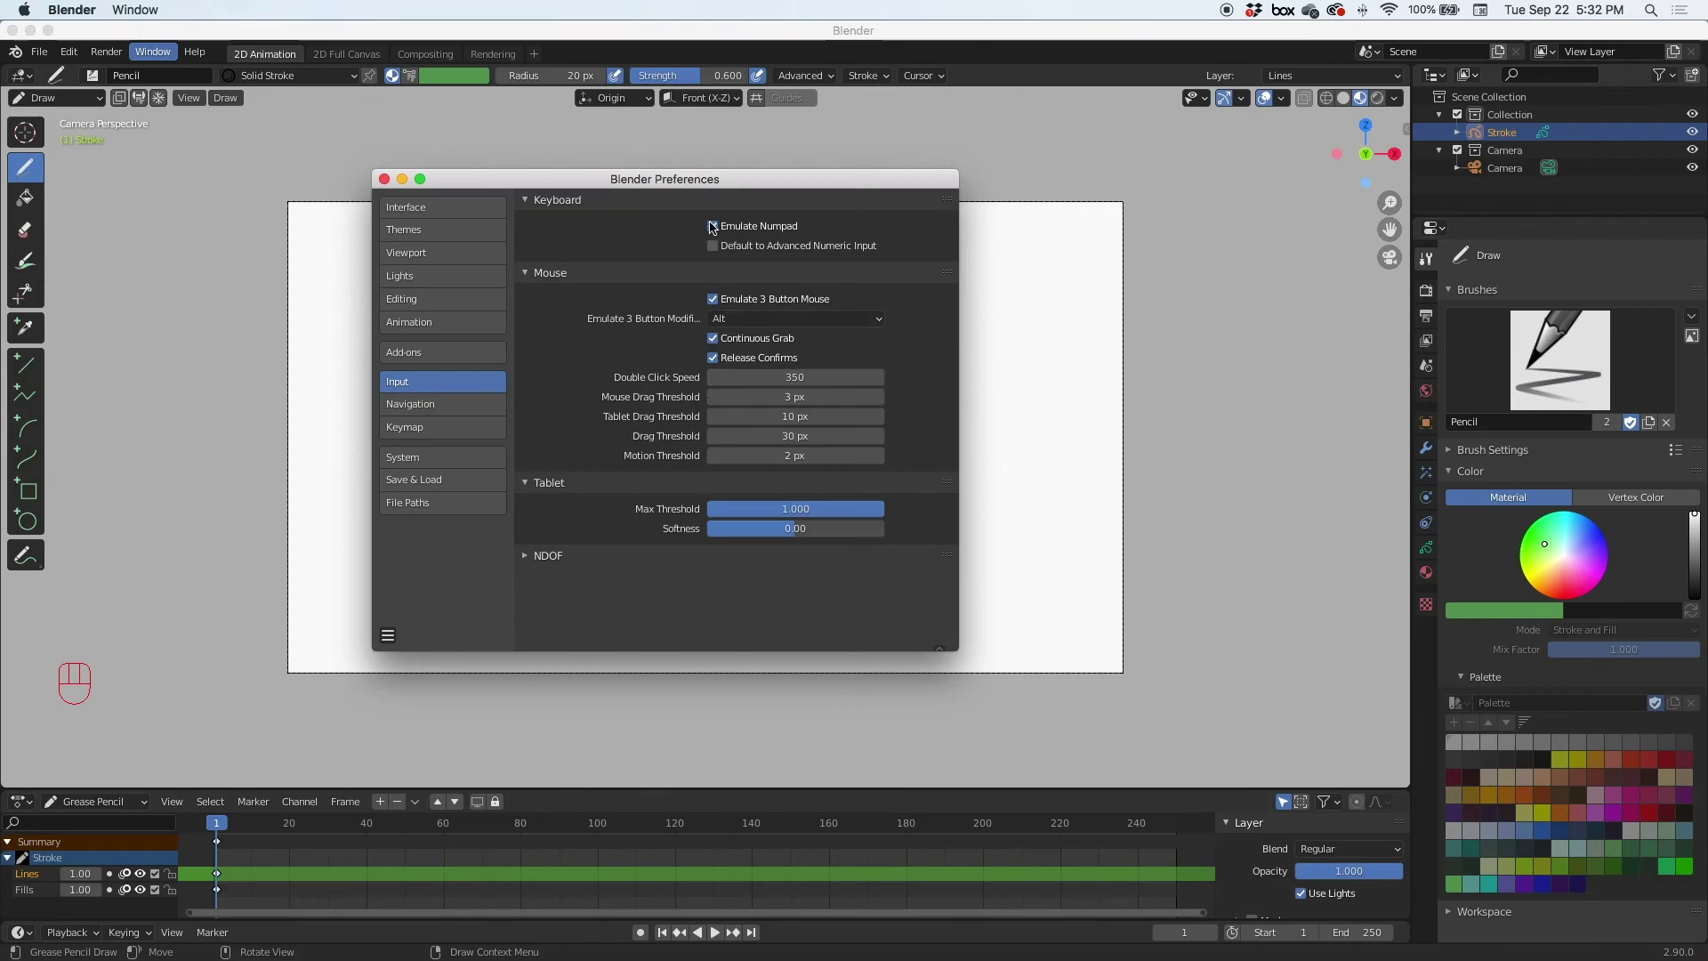
left_click(713, 301)
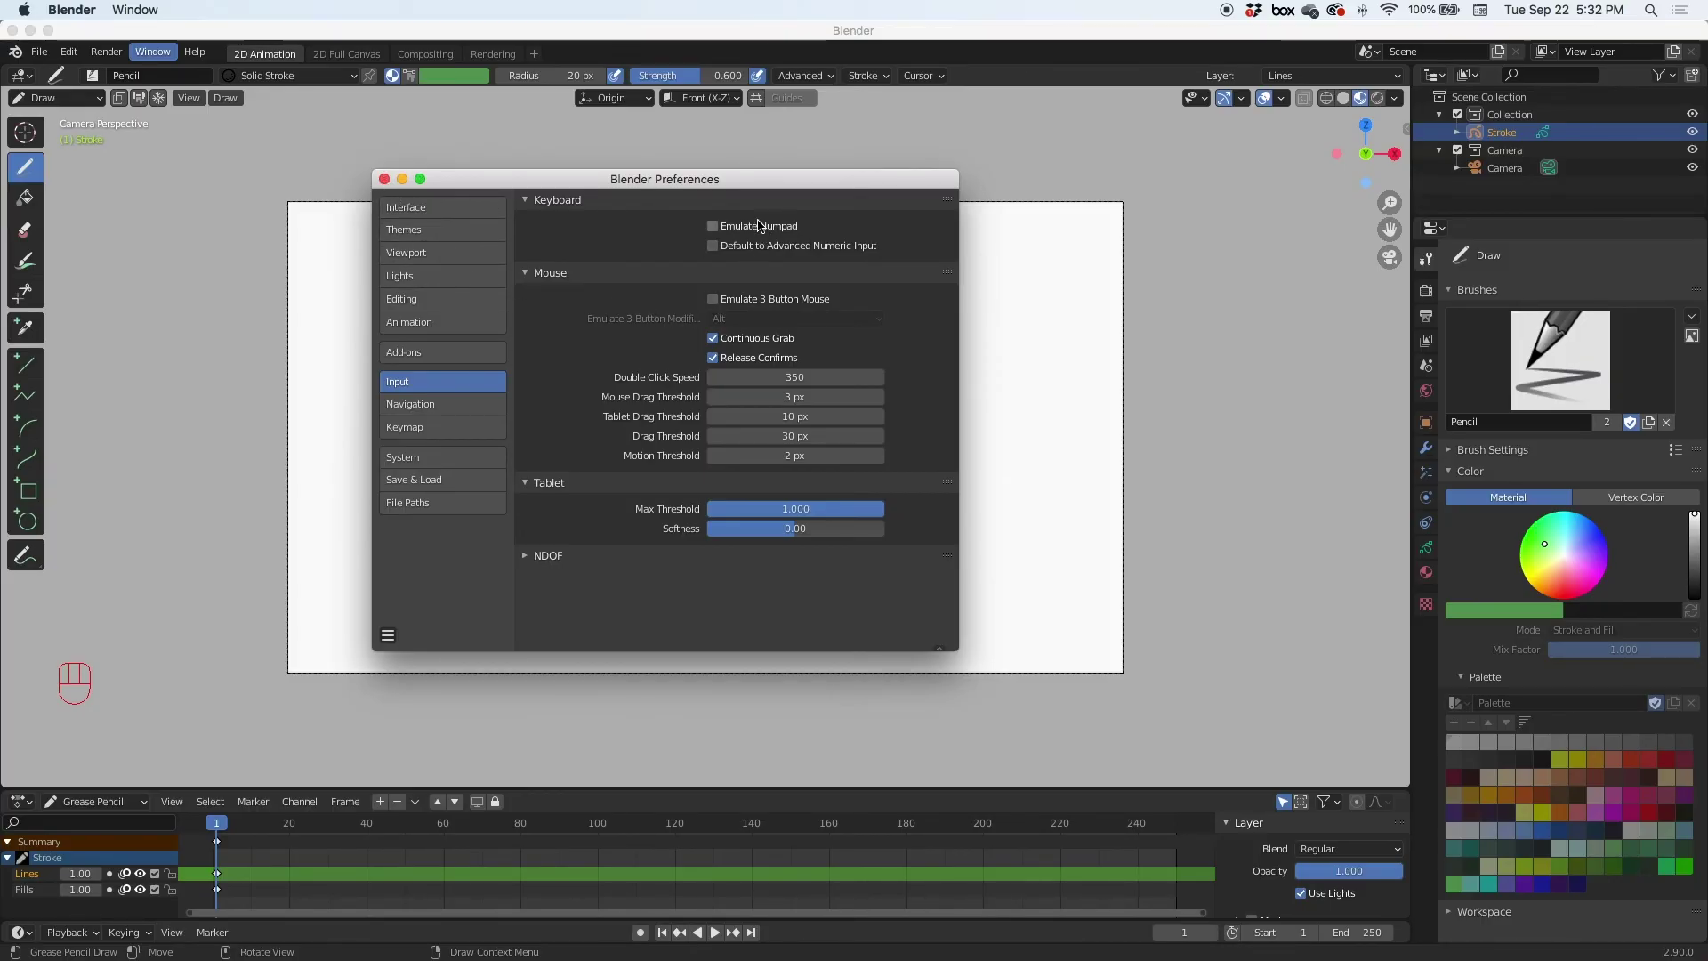
left_click(383, 178)
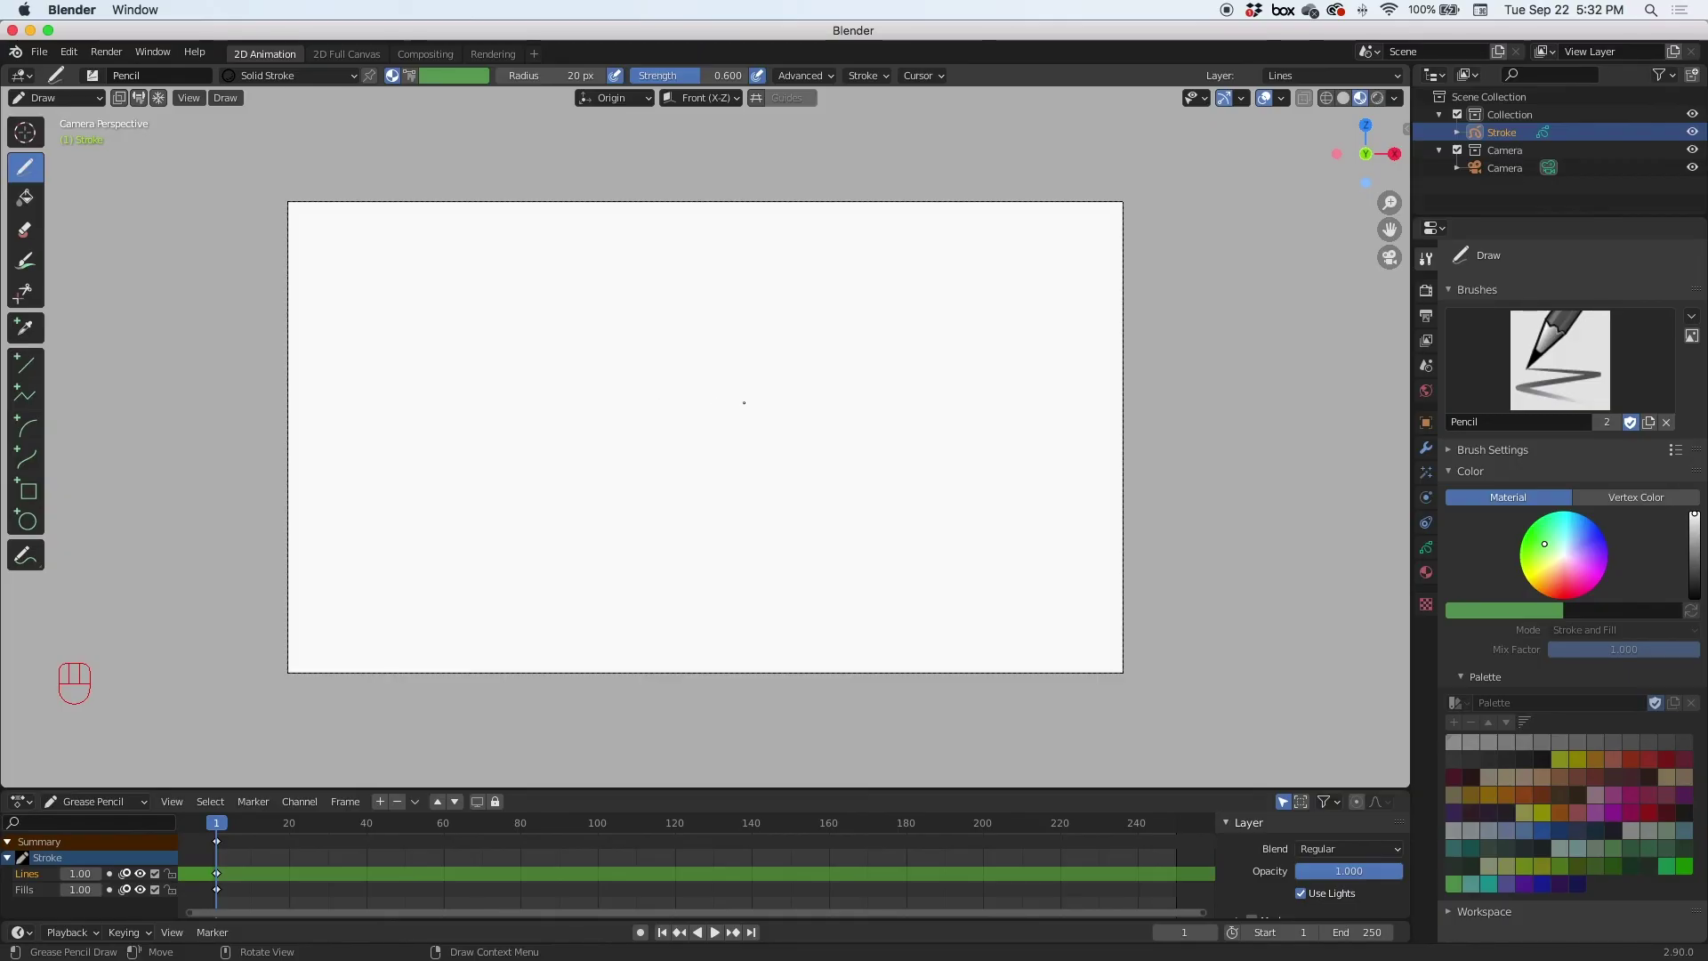
Orbit to reveal the floor grid, then return to camera view with Numpad 0.
mouse_move(744, 403)
middle_mouse_down()
mouse_move(599, 431)
mouse_move(526, 469)
mouse_move(572, 519)
mouse_move(717, 499)
mouse_move(816, 443)
mouse_move(916, 417)
mouse_move(1014, 419)
mouse_move(893, 457)
mouse_move(736, 457)
mouse_move(637, 427)
mouse_move(657, 465)
middle_mouse_up()
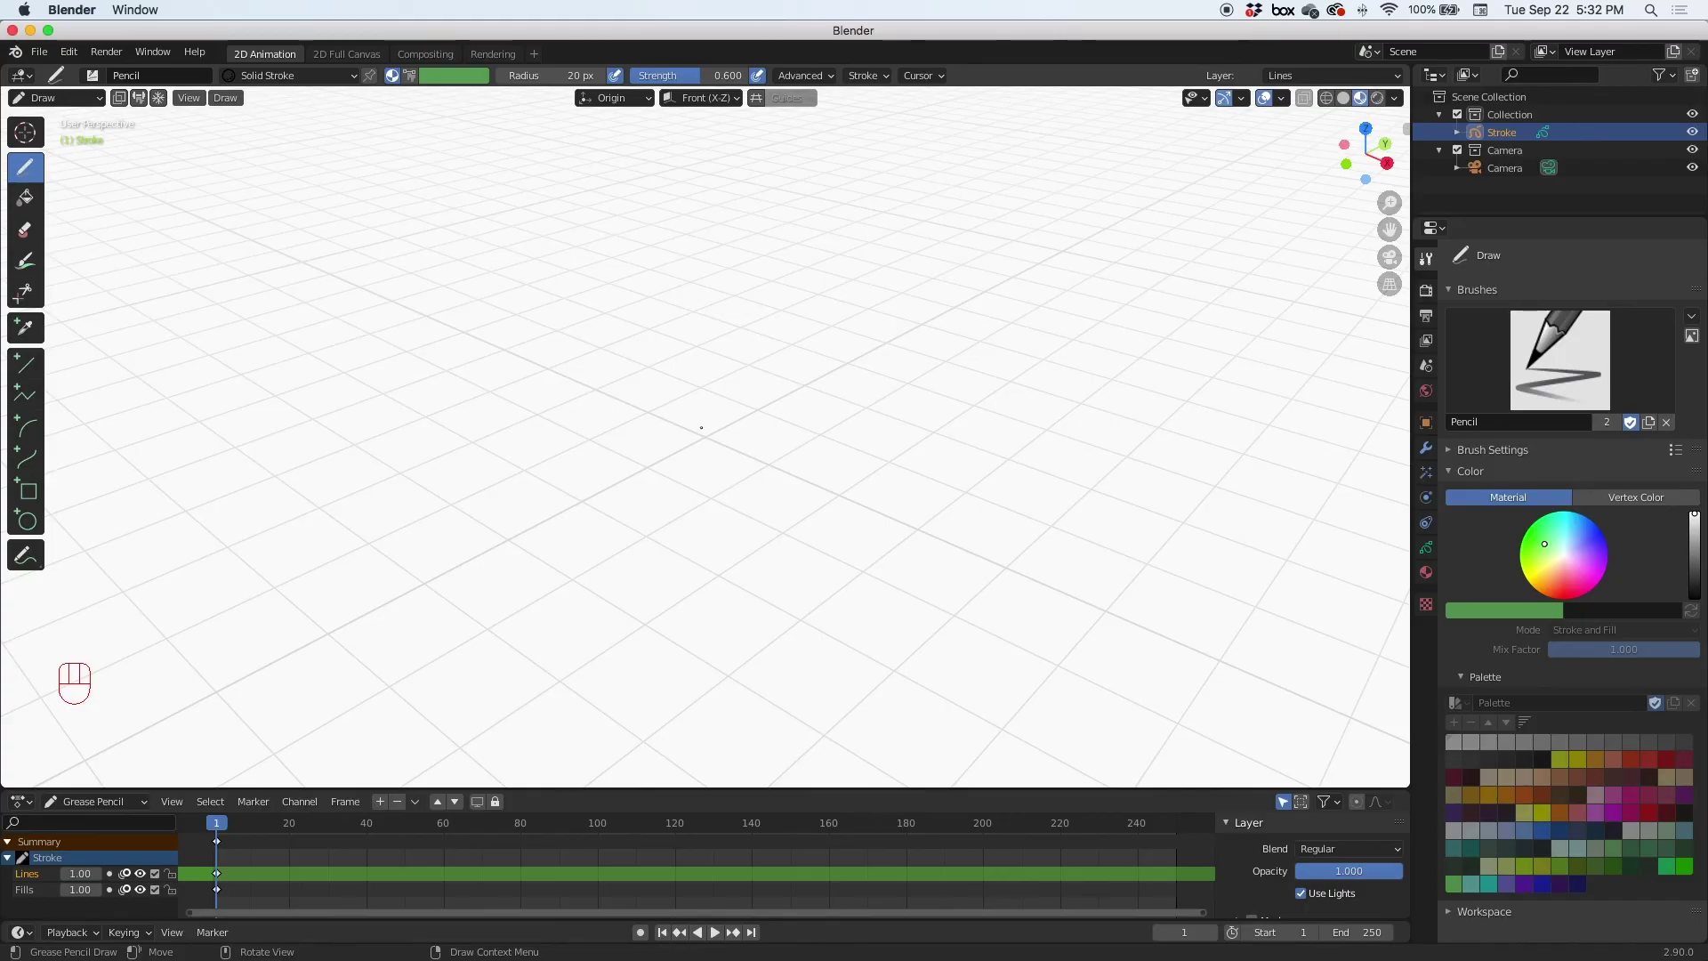
key("KP_0")
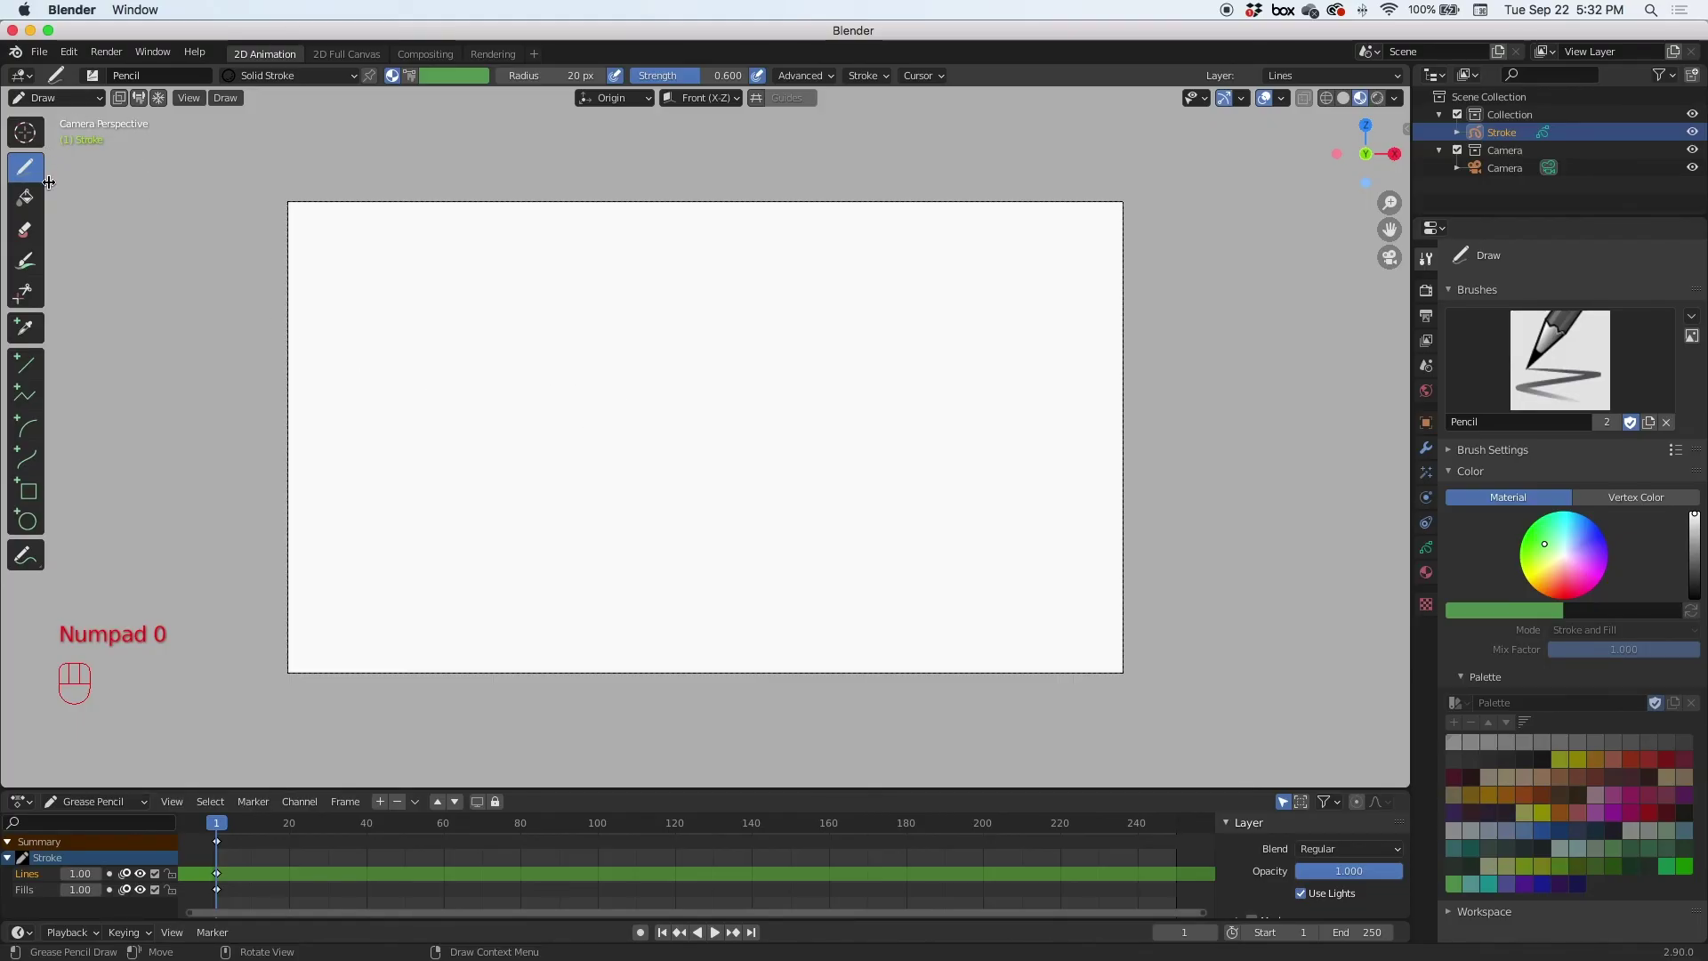
Sketch the face: an oval outline, the eyes, and a smiling mouth stroke.
mouse_move(663, 317)
left_mouse_down()
mouse_move(663, 529)
mouse_move(793, 451)
mouse_move(786, 327)
mouse_move(698, 304)
left_mouse_up()
left_click_drag(659, 375, 624, 388)
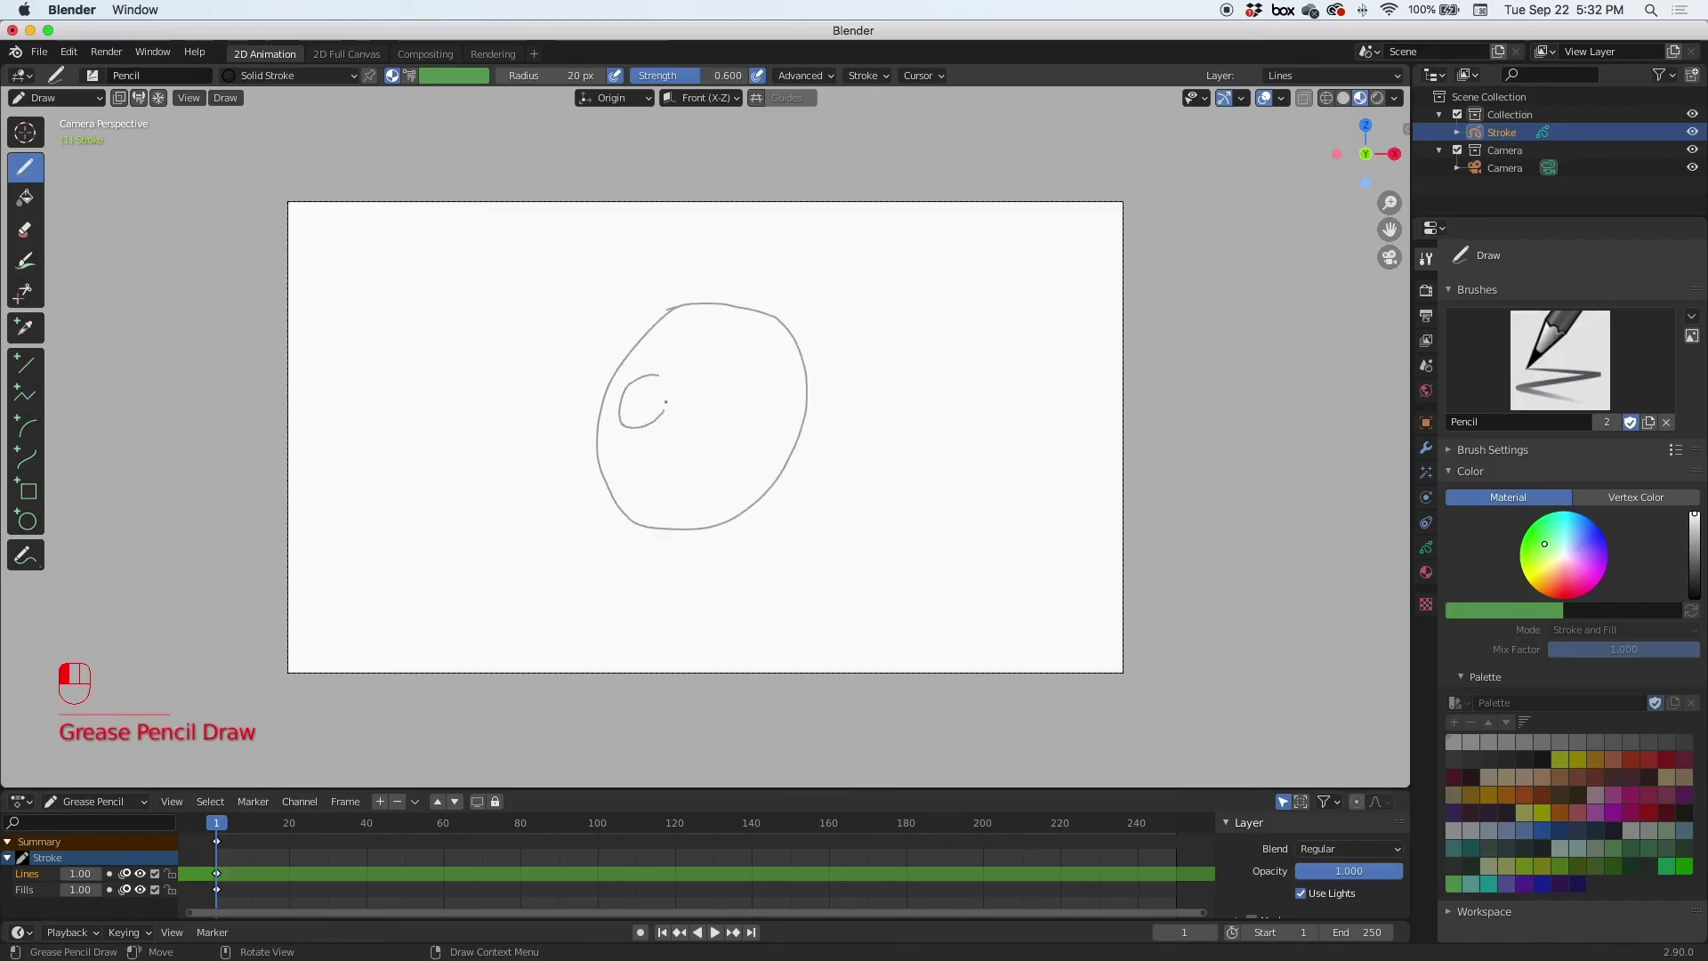
left_click_drag(728, 387, 736, 385)
left_click_drag(655, 440, 631, 458)
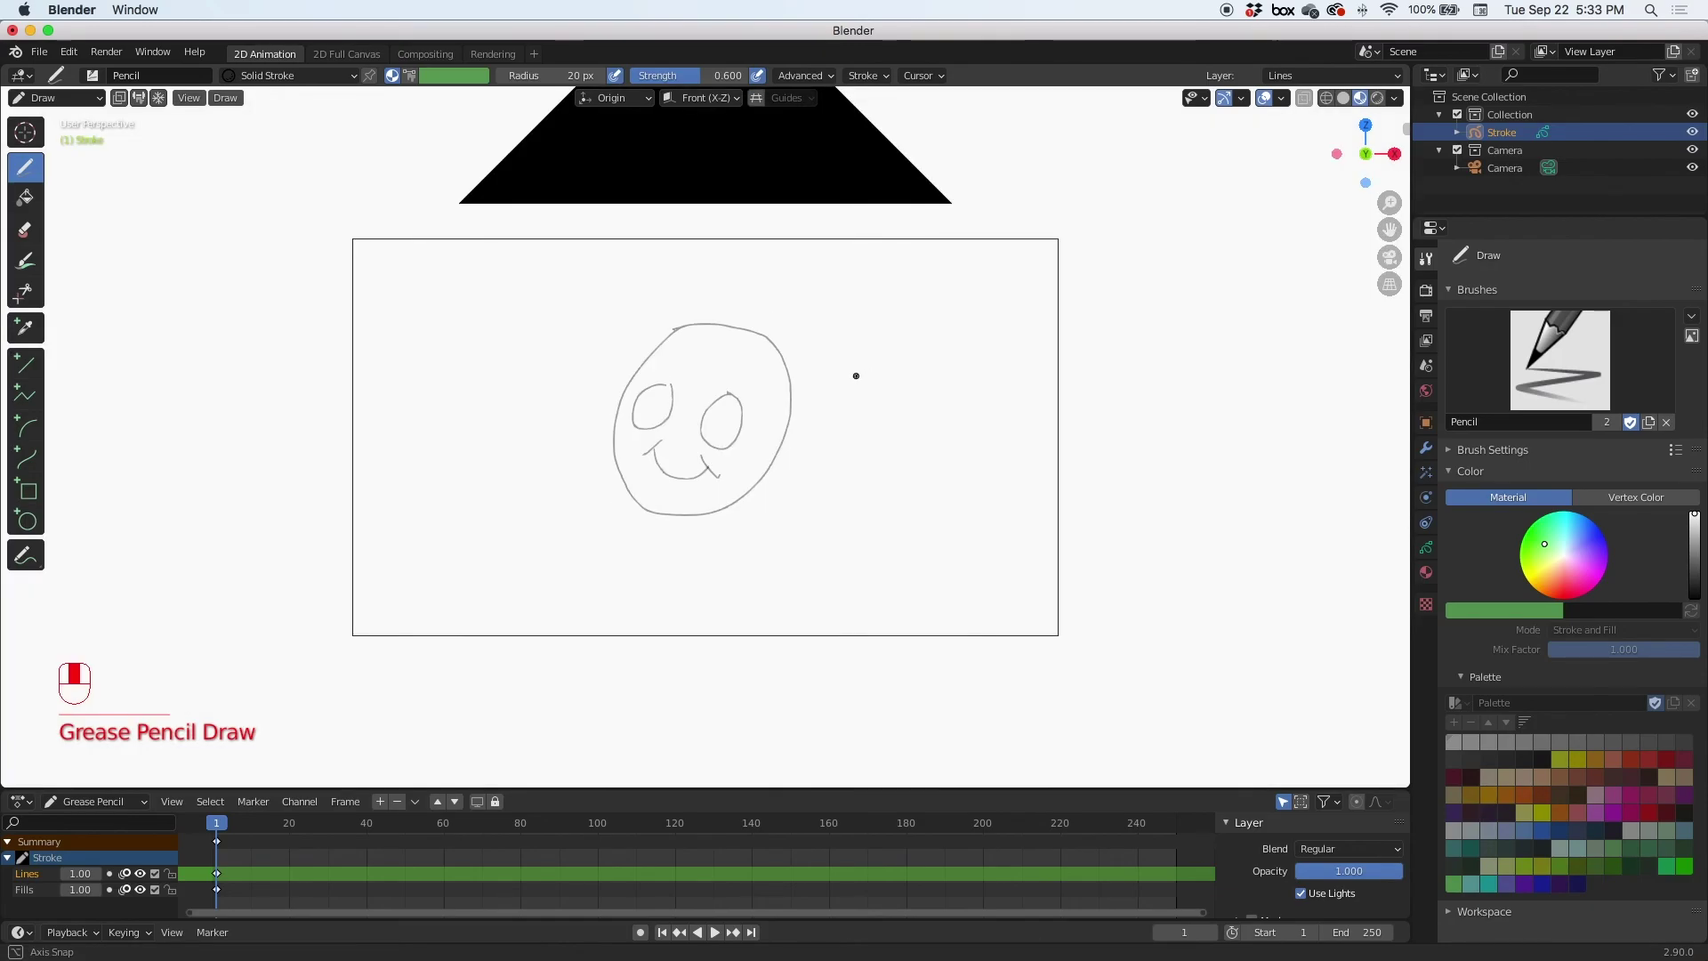
Orbit to see the sketch in 3D, return to camera view, then pan the canvas left.
mouse_move(856, 375)
middle_mouse_down()
mouse_move(740, 402)
mouse_move(551, 383)
mouse_move(557, 457)
mouse_move(606, 473)
mouse_move(825, 440)
mouse_move(934, 396)
mouse_move(919, 431)
mouse_move(719, 448)
mouse_move(611, 365)
mouse_move(659, 343)
mouse_move(806, 394)
middle_mouse_up()
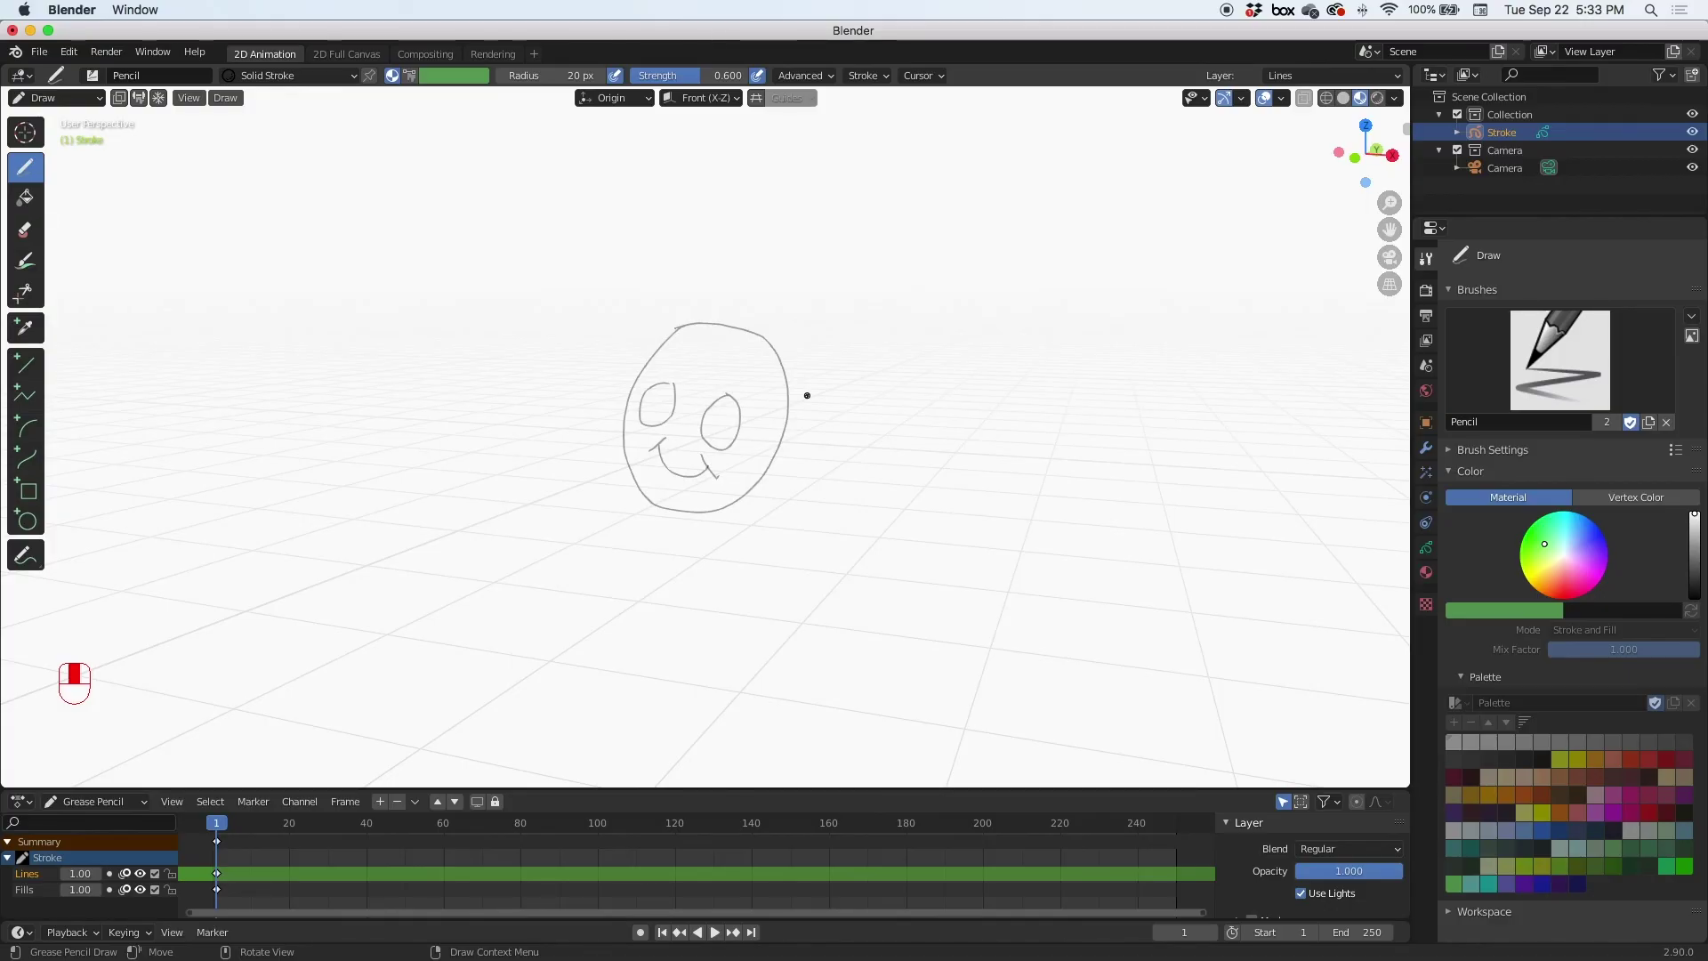
key("KP_0")
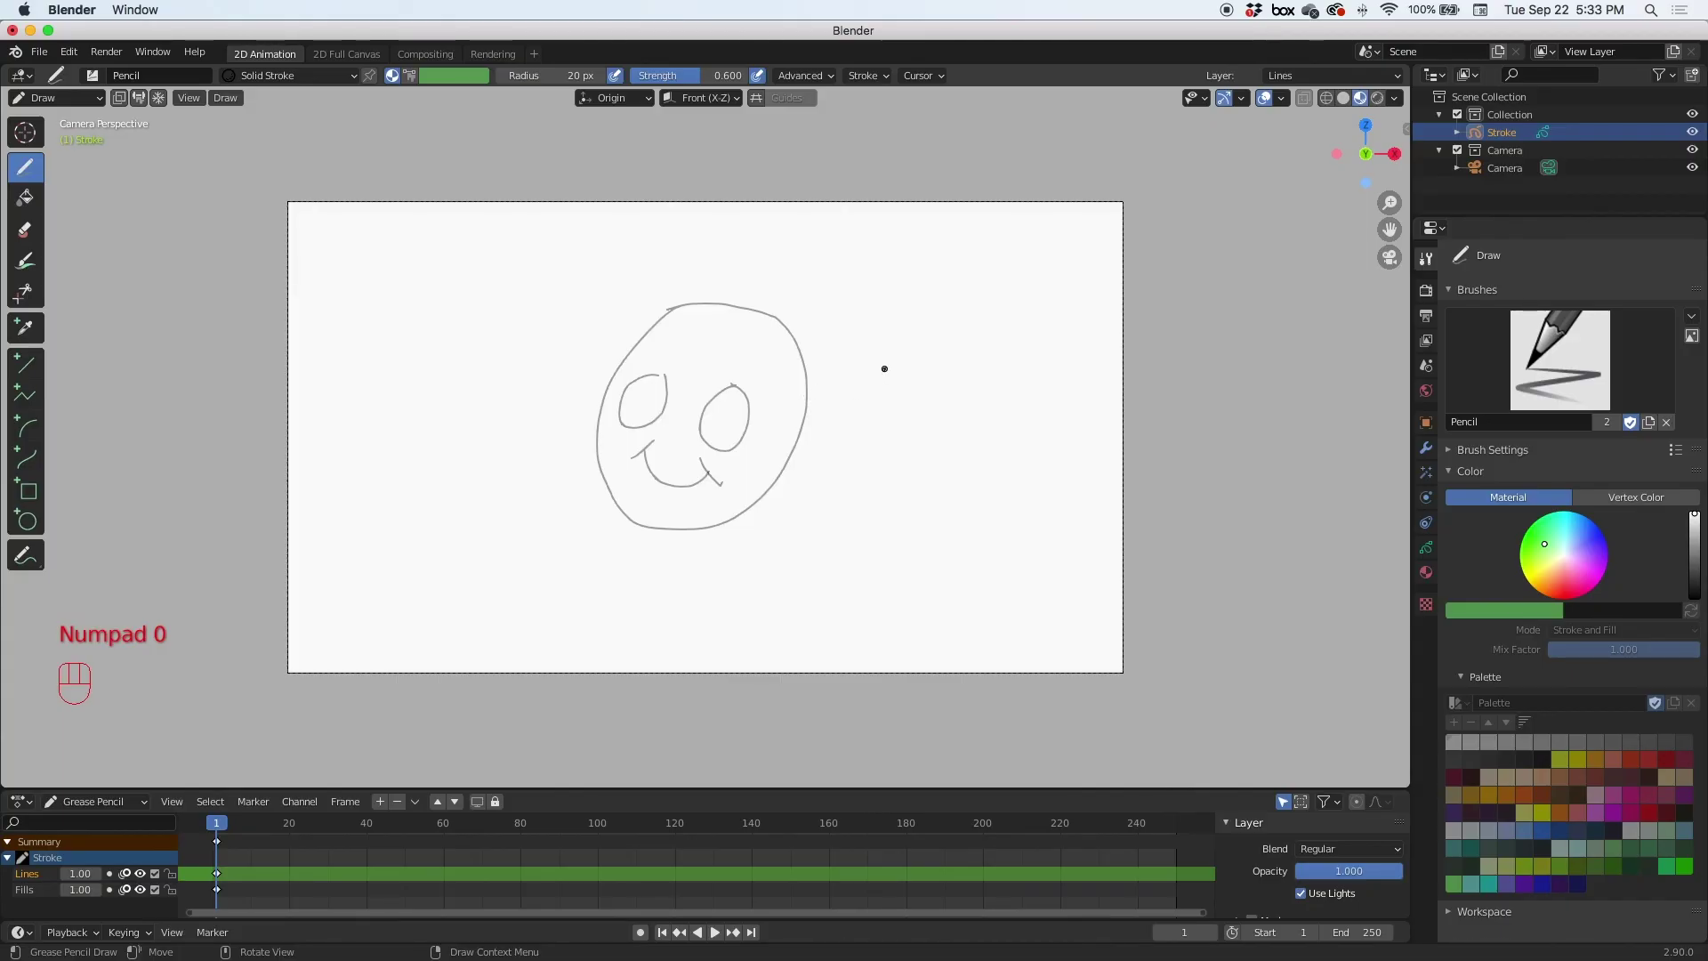
mouse_move(885, 368)
middle_mouse_down()
mouse_move(744, 419)
mouse_move(614, 404)
mouse_move(557, 363)
mouse_move(599, 442)
mouse_move(922, 397)
mouse_move(859, 355)
mouse_move(671, 374)
mouse_move(782, 462)
mouse_move(871, 431)
middle_mouse_up()
key("KP_0")
key("shift")
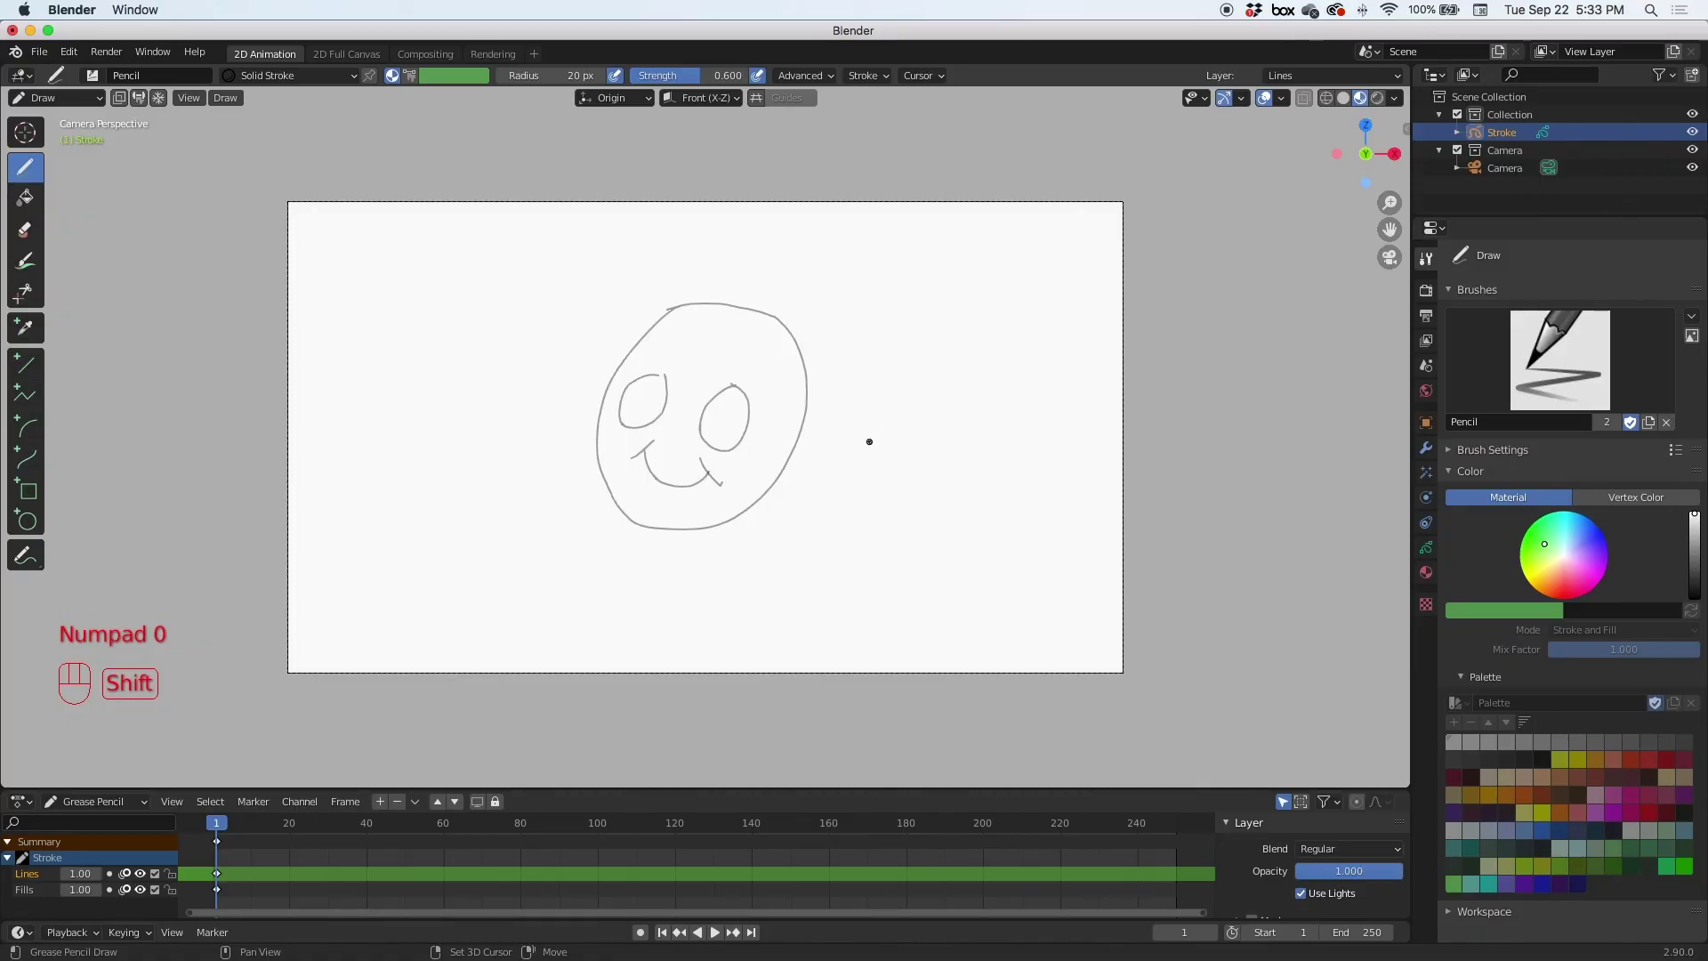
middle_click_drag(878, 434, 839, 431, "shift")
Zoom in and pan the camera view so the canvas fills more of the viewport.
scroll(699, 433, "down", 2)
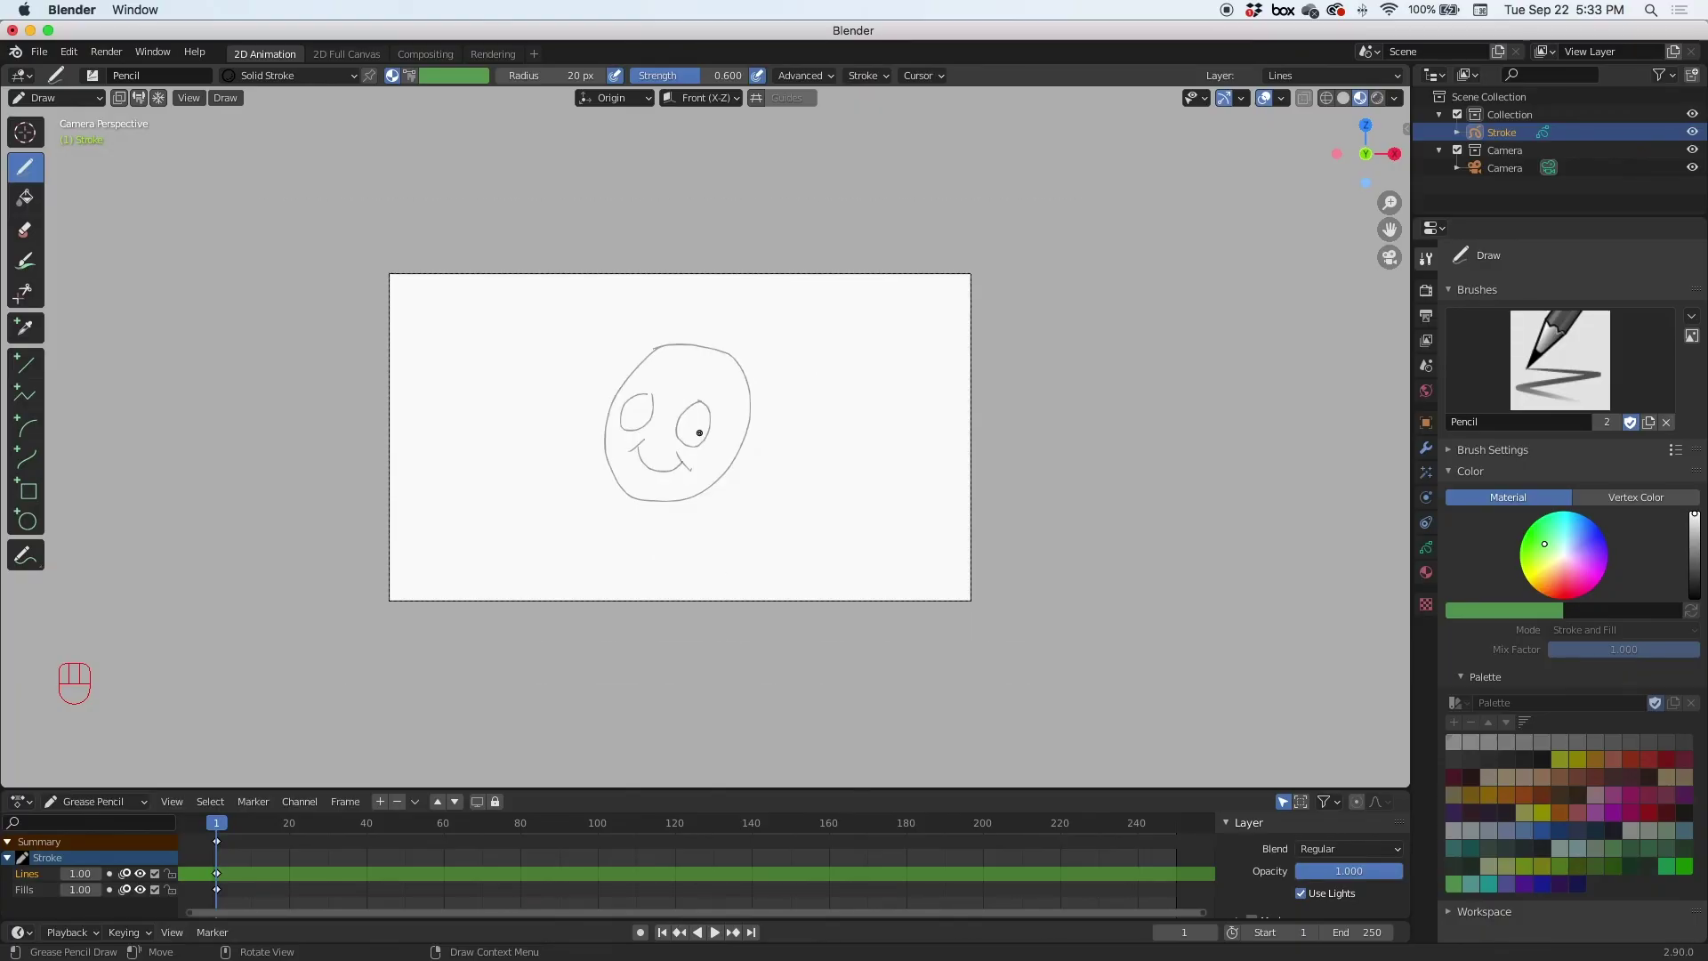
scroll(700, 433, "up", 5)
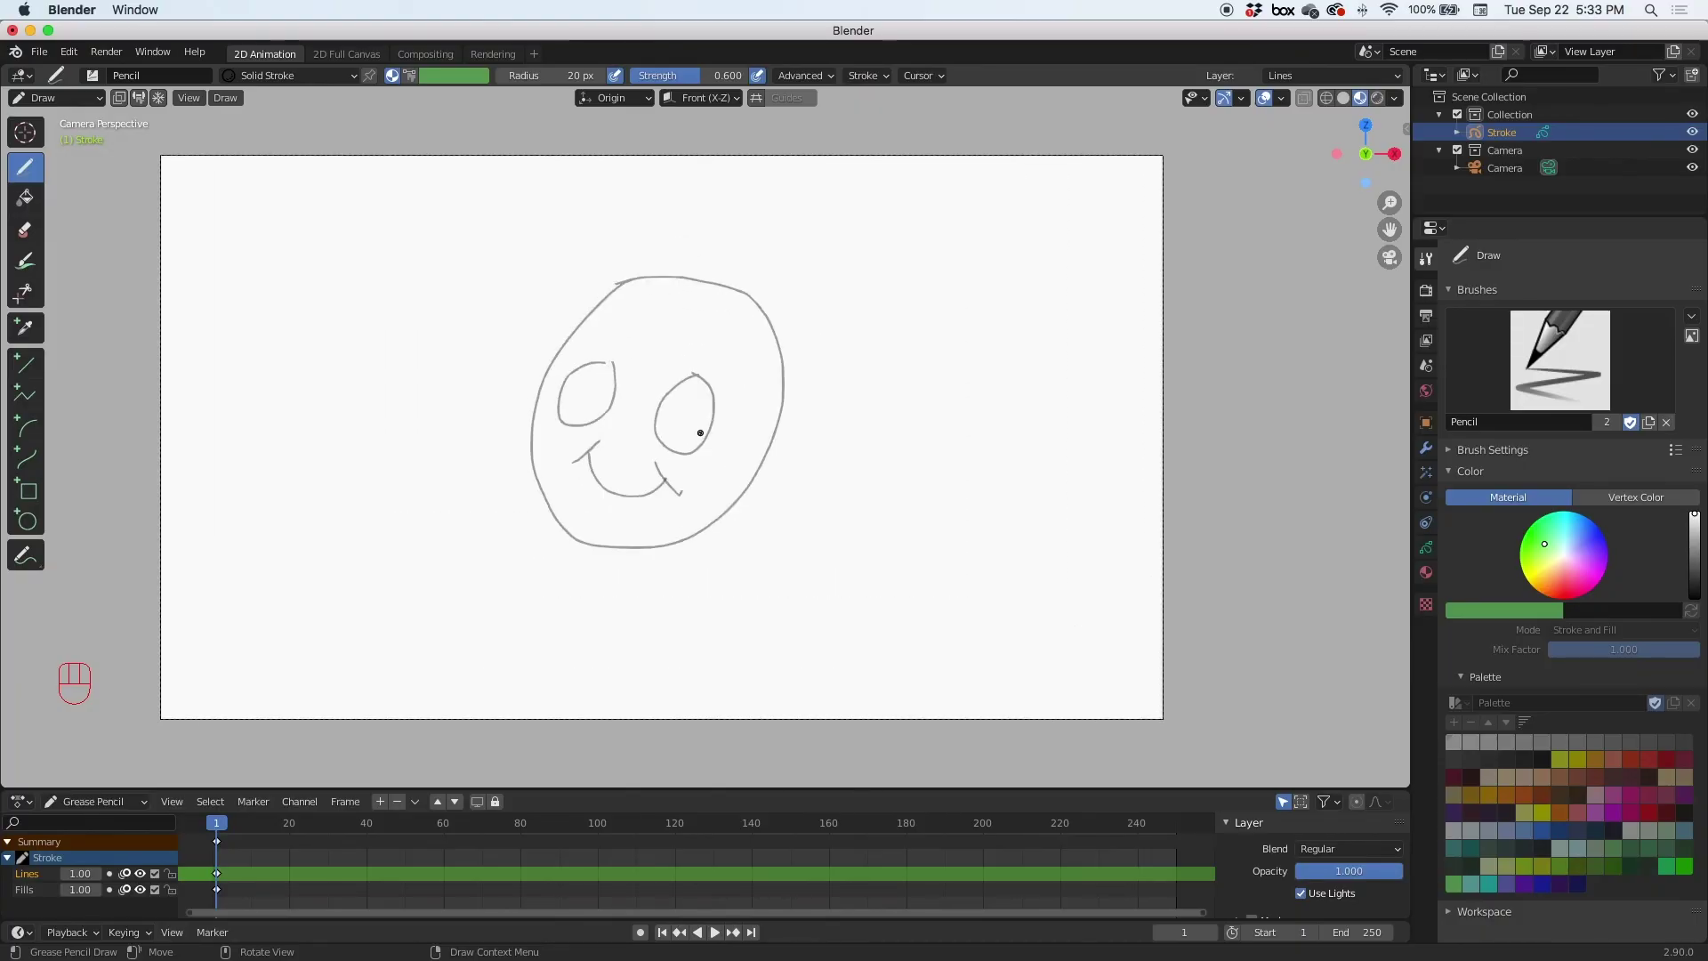
middle_click_drag(697, 430, 729, 408, "shift")
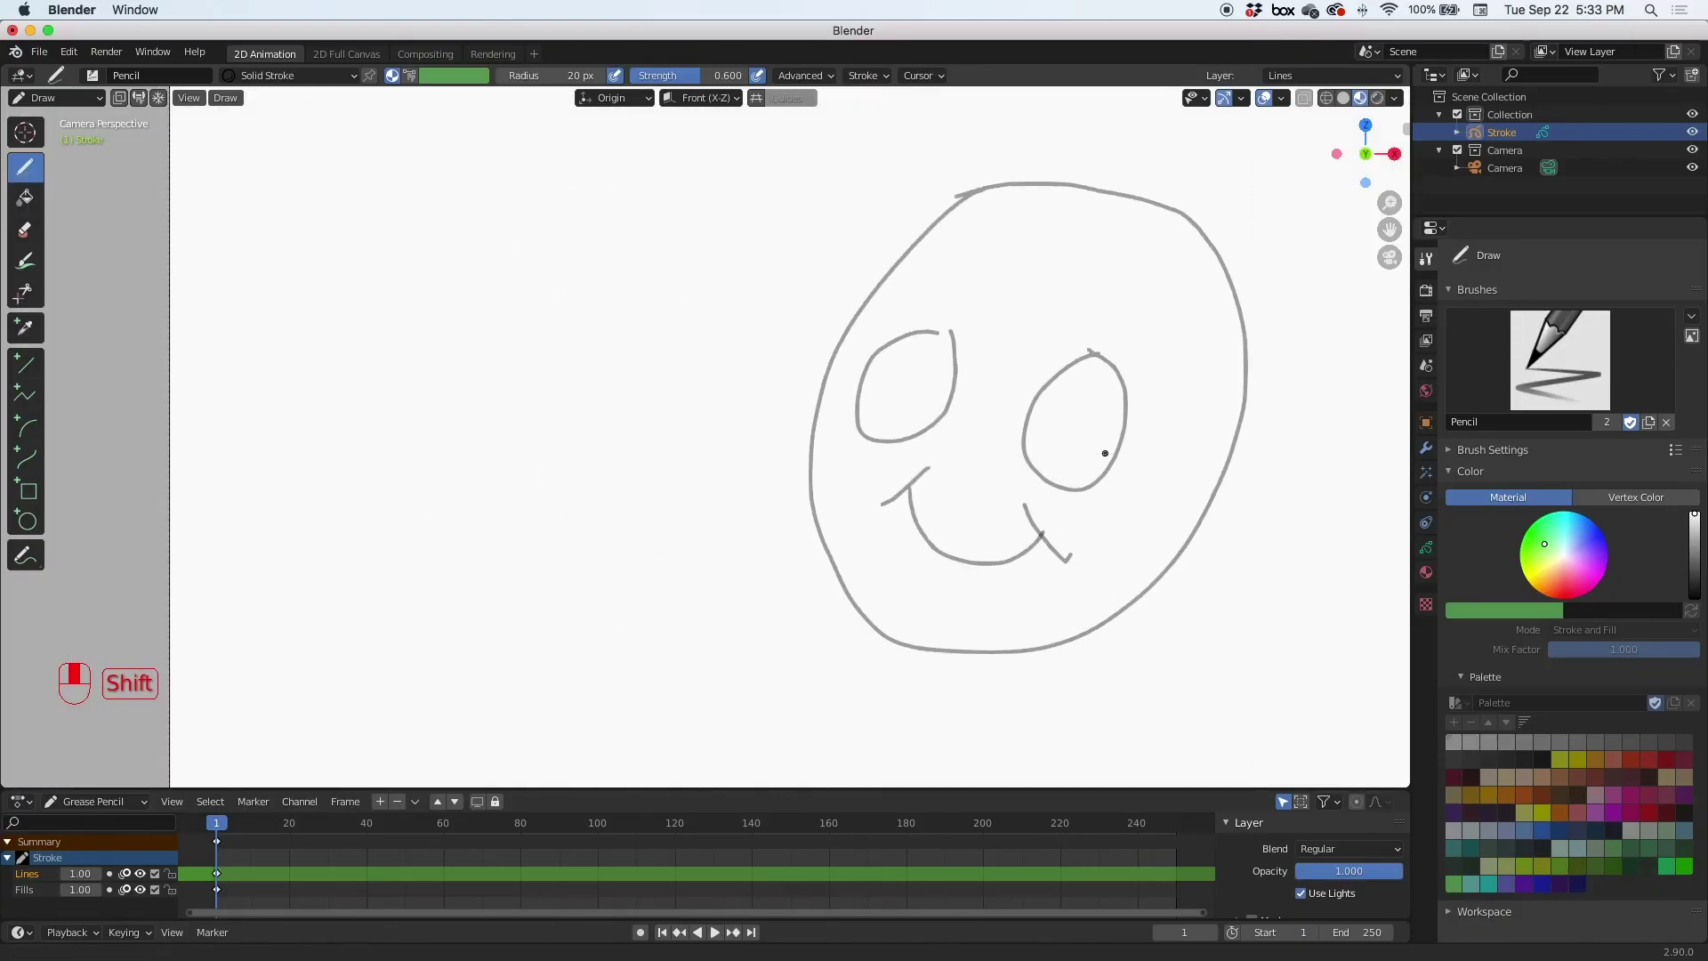
scroll(730, 405, "down", 2)
scroll(731, 405, "down", 2)
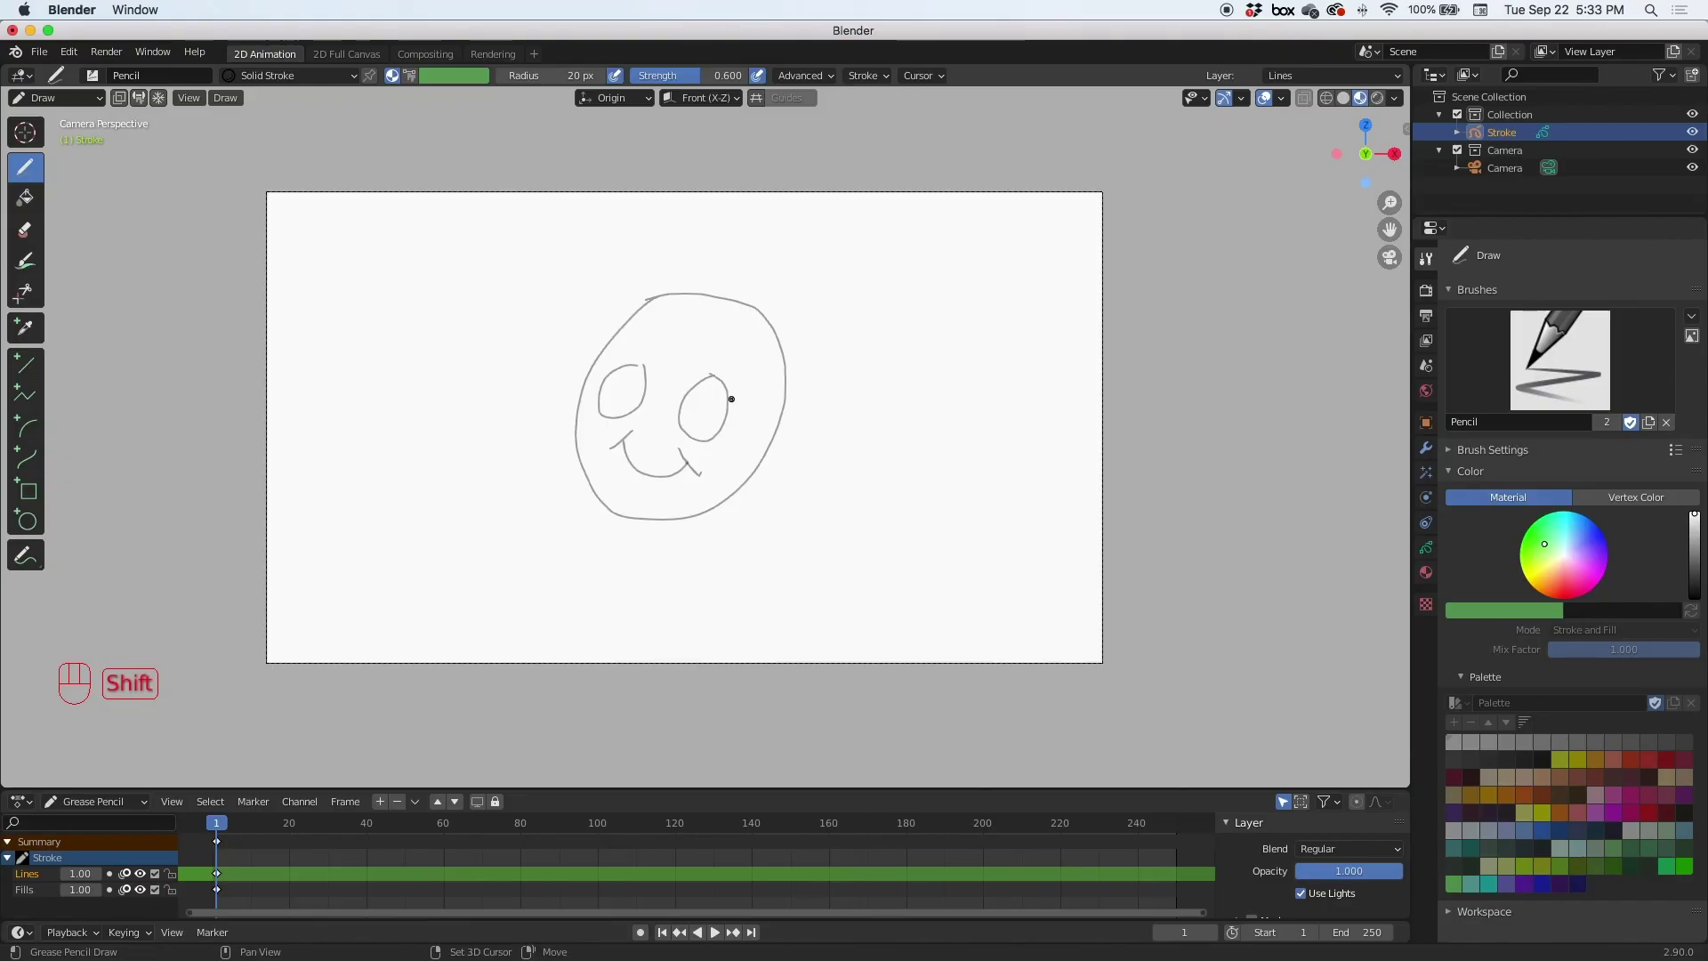
mouse_move(731, 399)
middle_mouse_down("shift")
mouse_move(736, 385)
mouse_move(705, 462)
mouse_move(709, 385)
mouse_move(715, 407)
middle_mouse_up("shift")
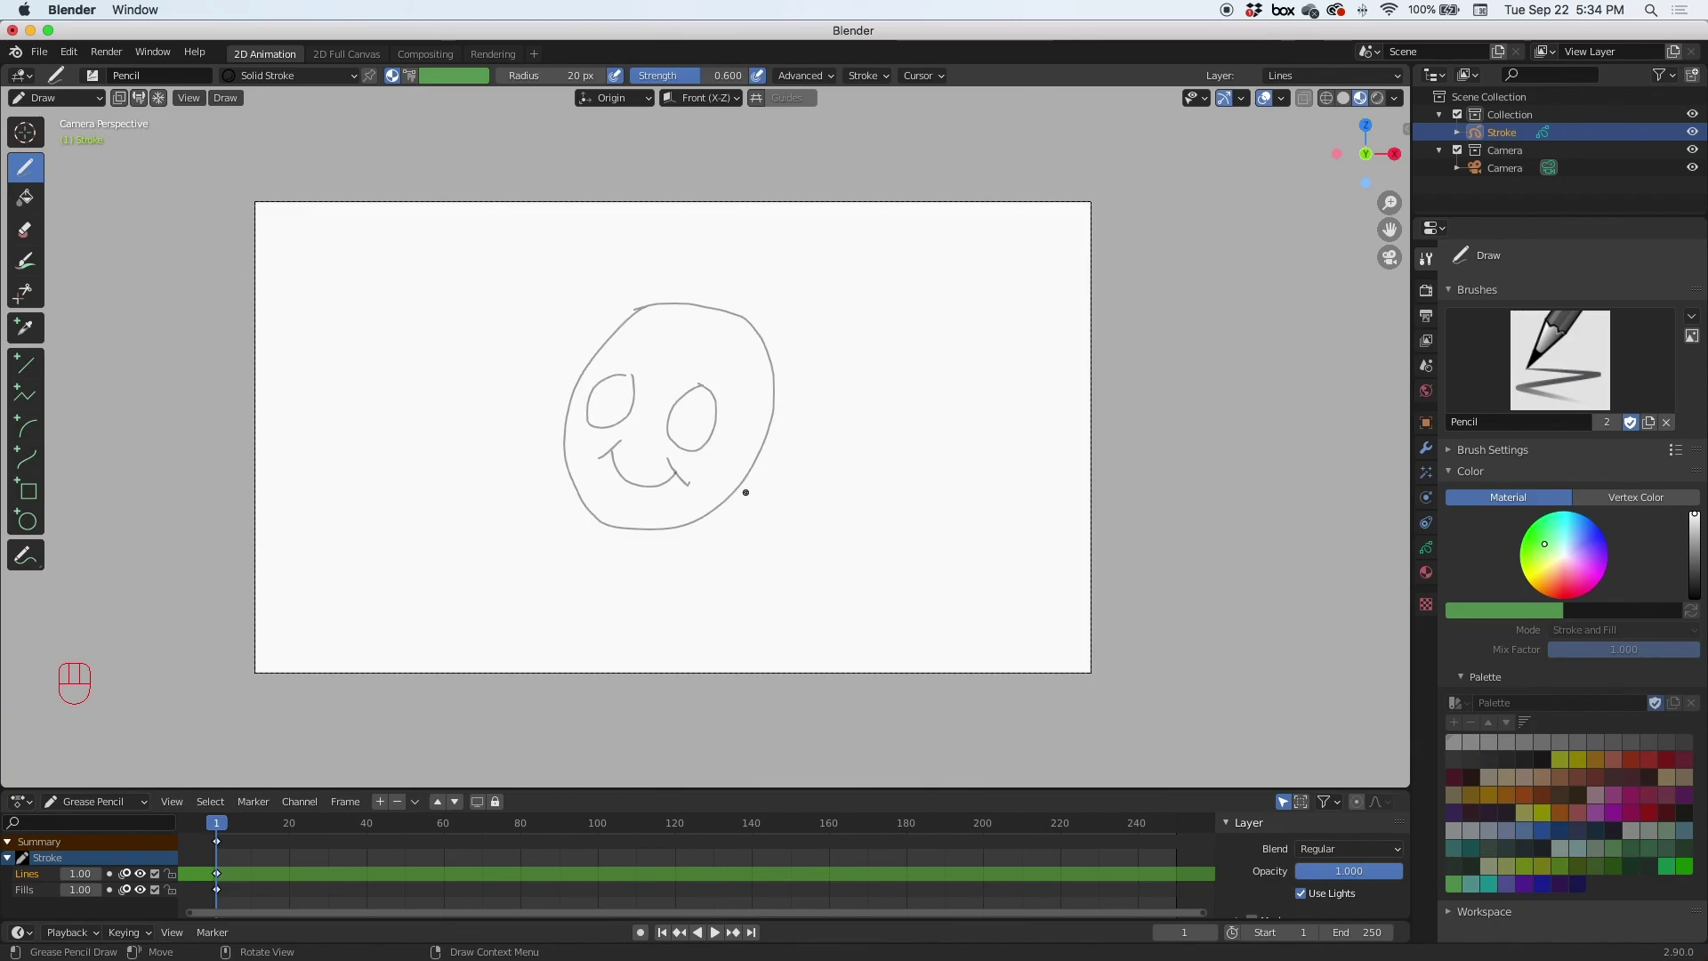
Scroll-zoom in and out repeatedly to settle the camera view's zoom level.
scroll(771, 487, "up", 2)
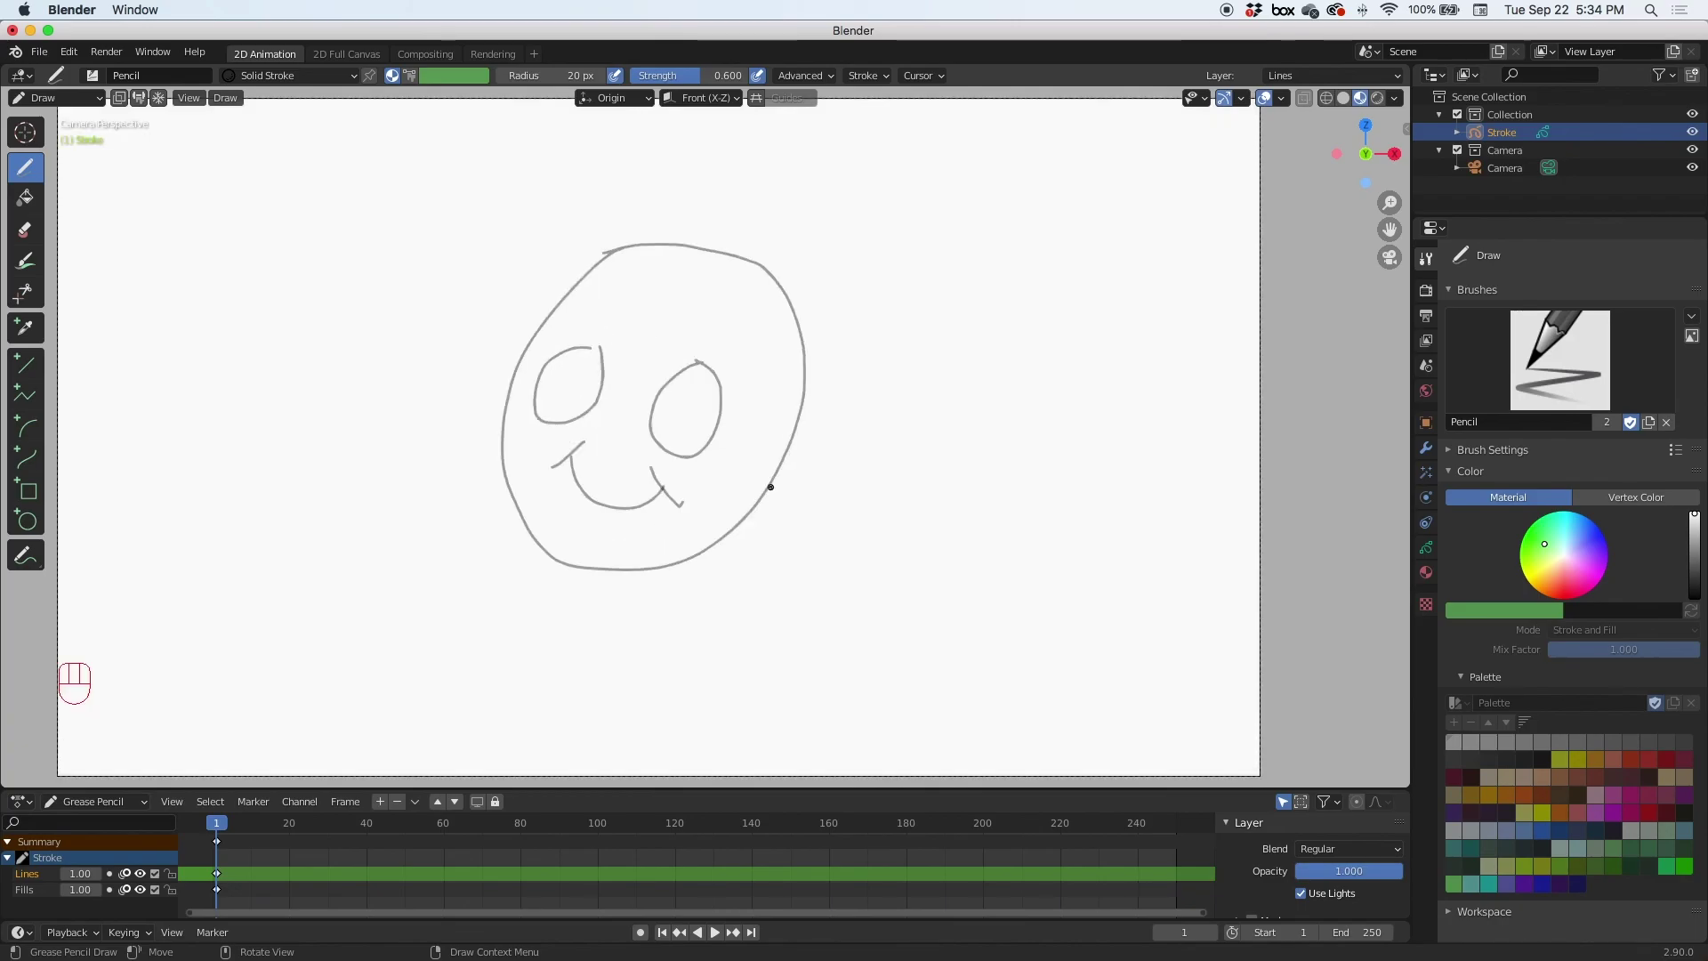
scroll(771, 487, "down", 7)
scroll(770, 487, "up", 6)
scroll(770, 486, "down", 5)
scroll(753, 492, "up", 7)
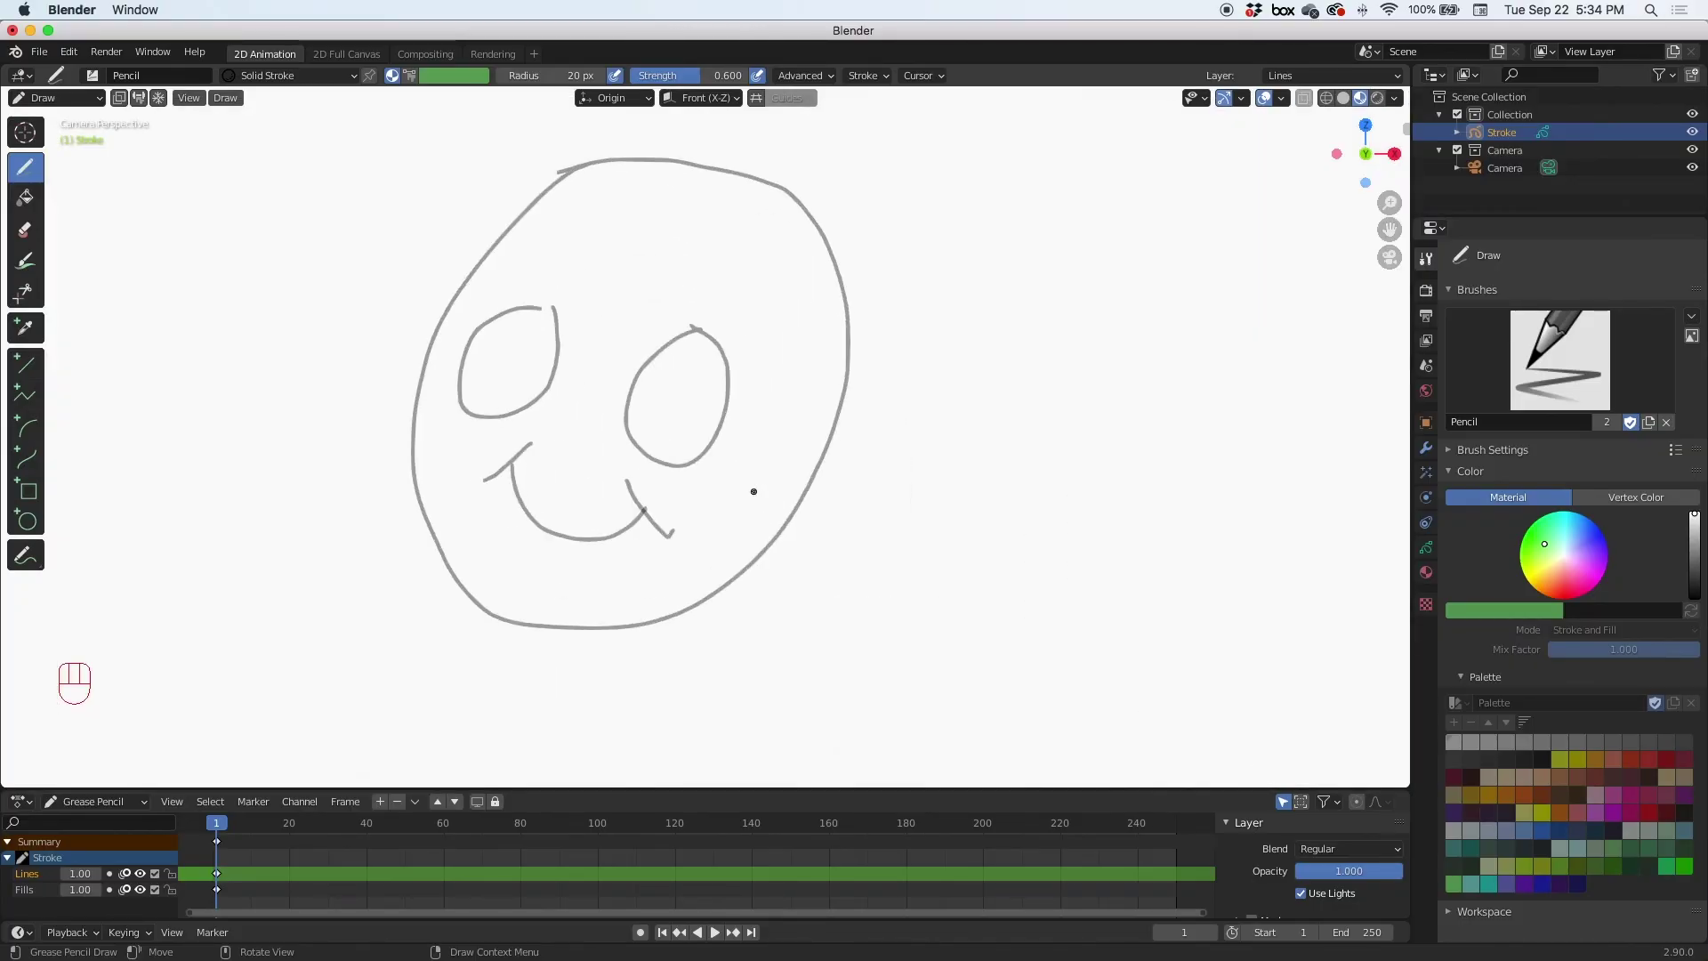
scroll(752, 489, "down", 6)
scroll(752, 489, "up", 5)
scroll(751, 489, "down", 2)
scroll(749, 492, "down", 4)
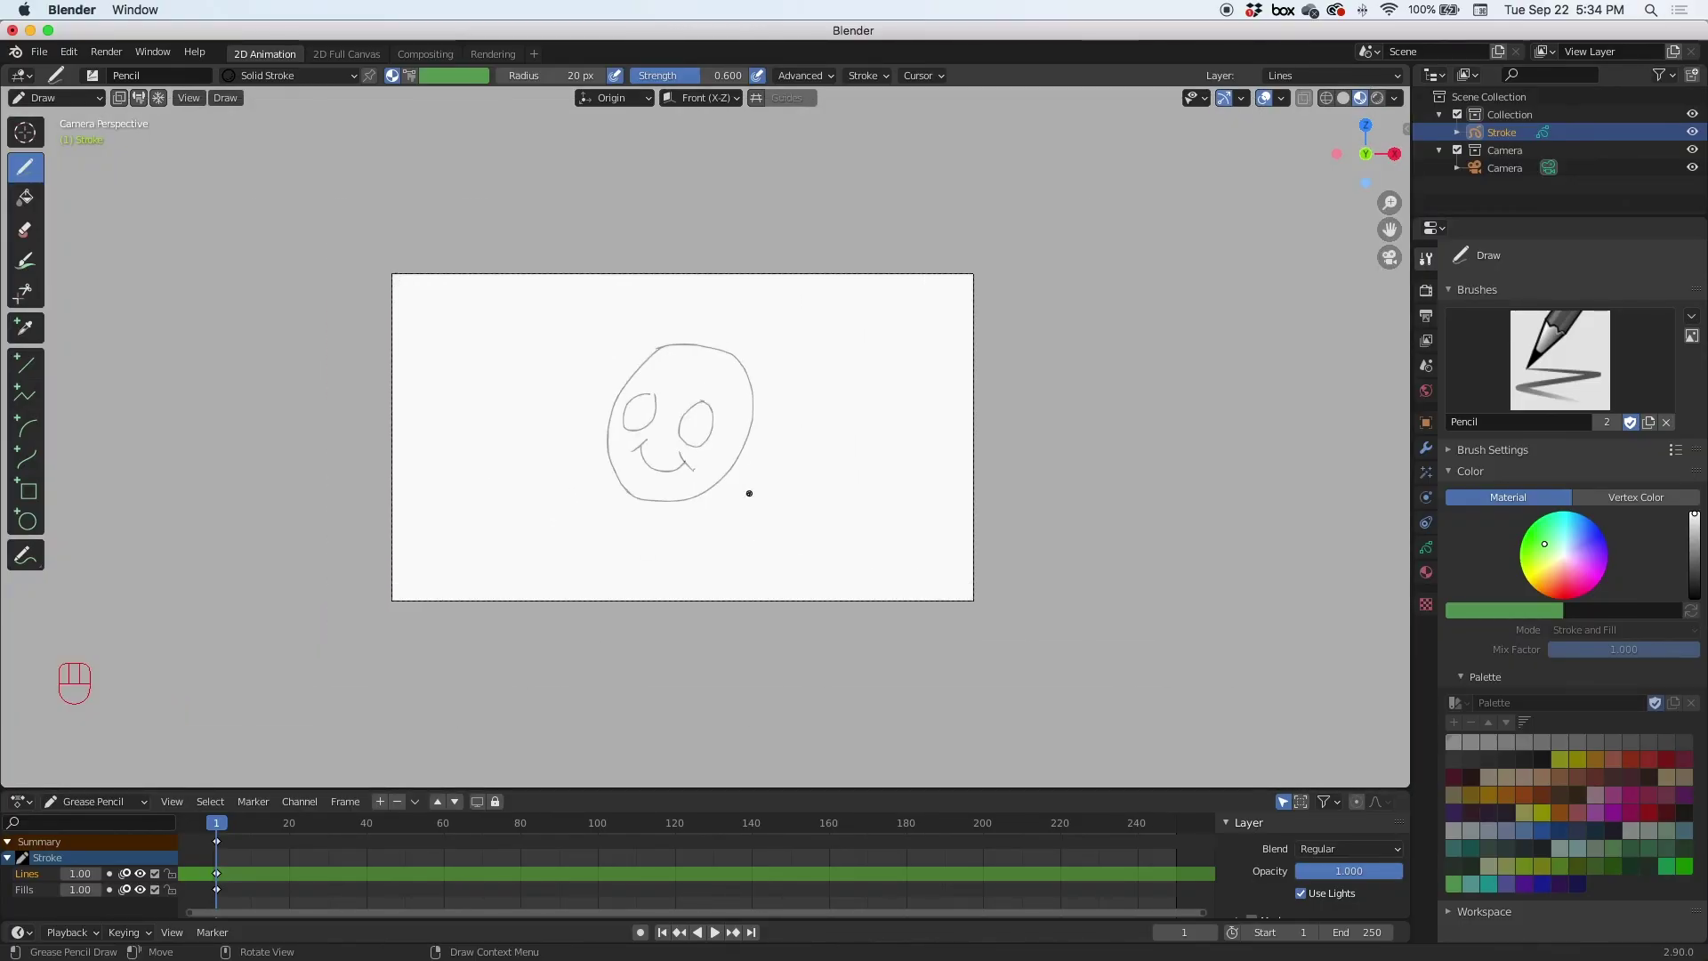
scroll(749, 493, "up", 6)
scroll(749, 494, "down", 7)
scroll(749, 494, "up", 6)
scroll(749, 494, "down", 2)
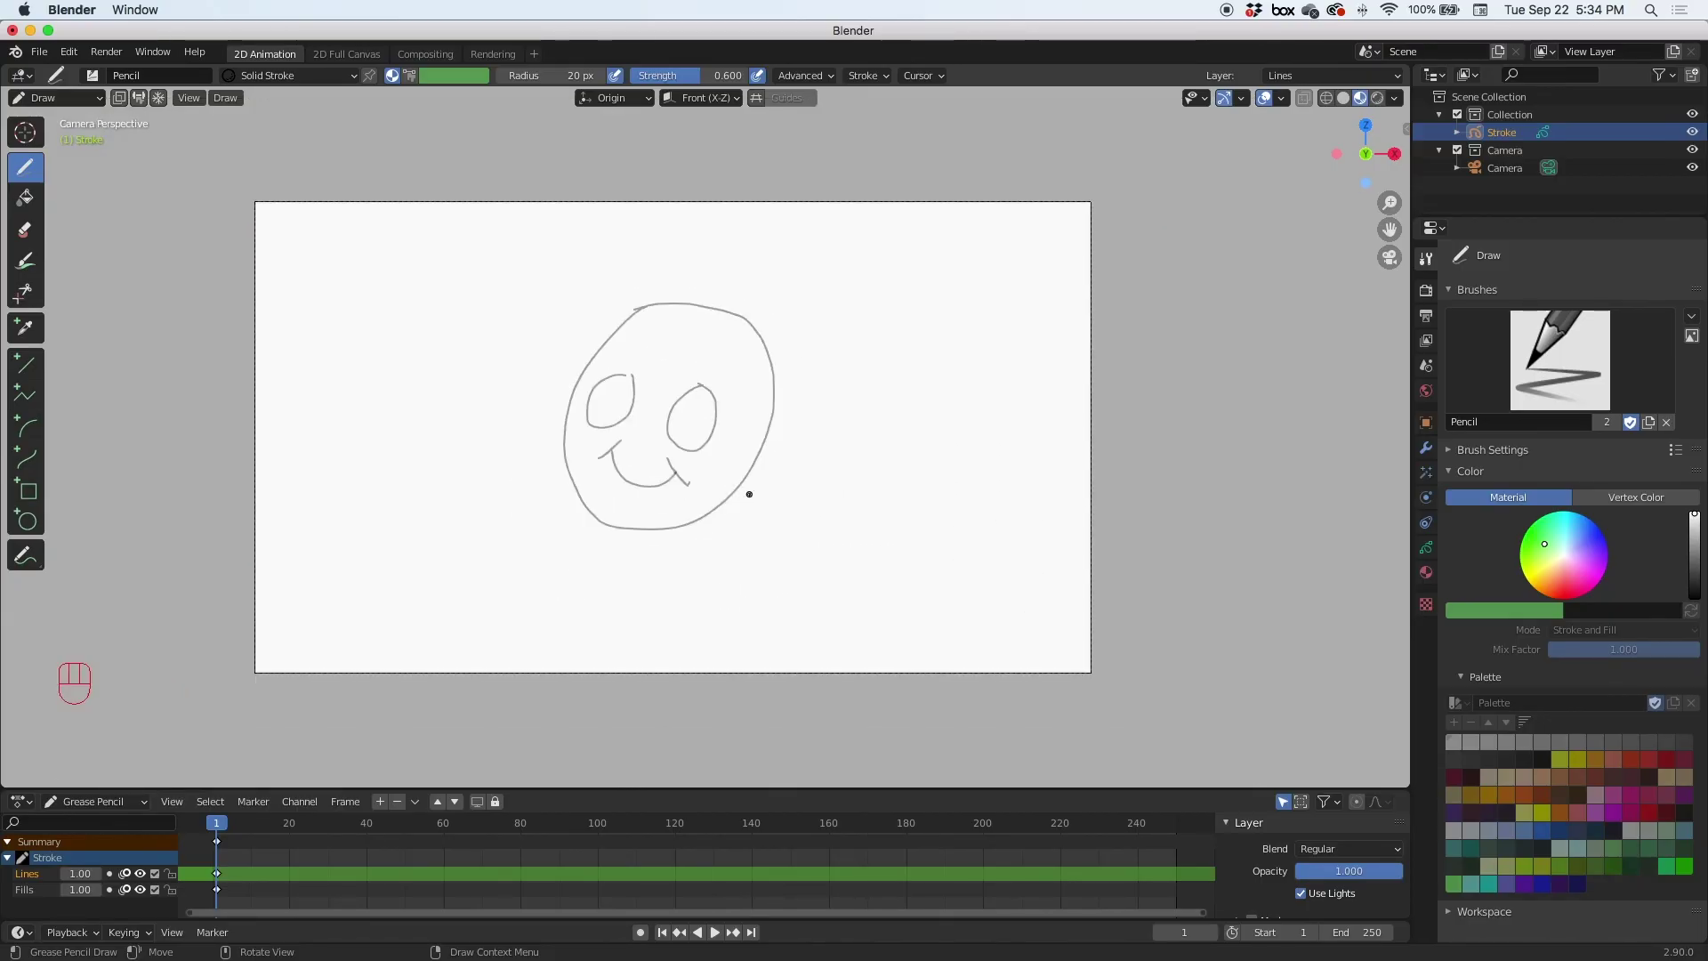
scroll(749, 493, "up", 1)
key("ctrl")
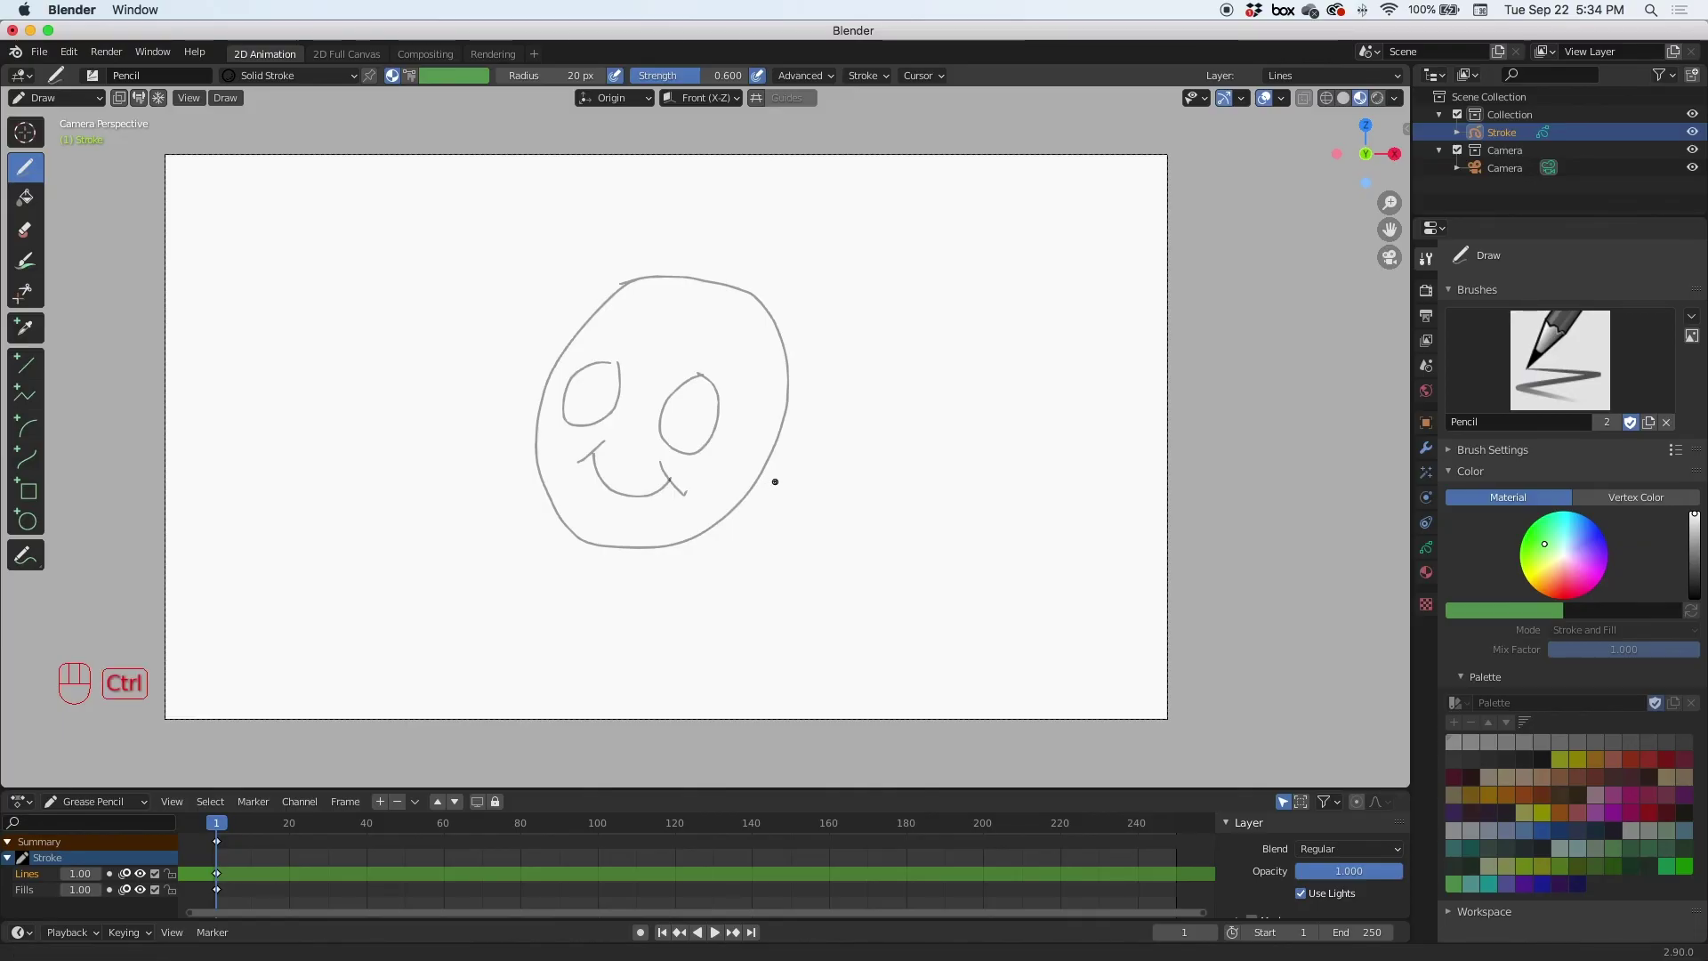
Zoom the camera view out slightly with a Ctrl+middle-drag.
middle_click_drag(774, 480, 839, 491, "ctrl")
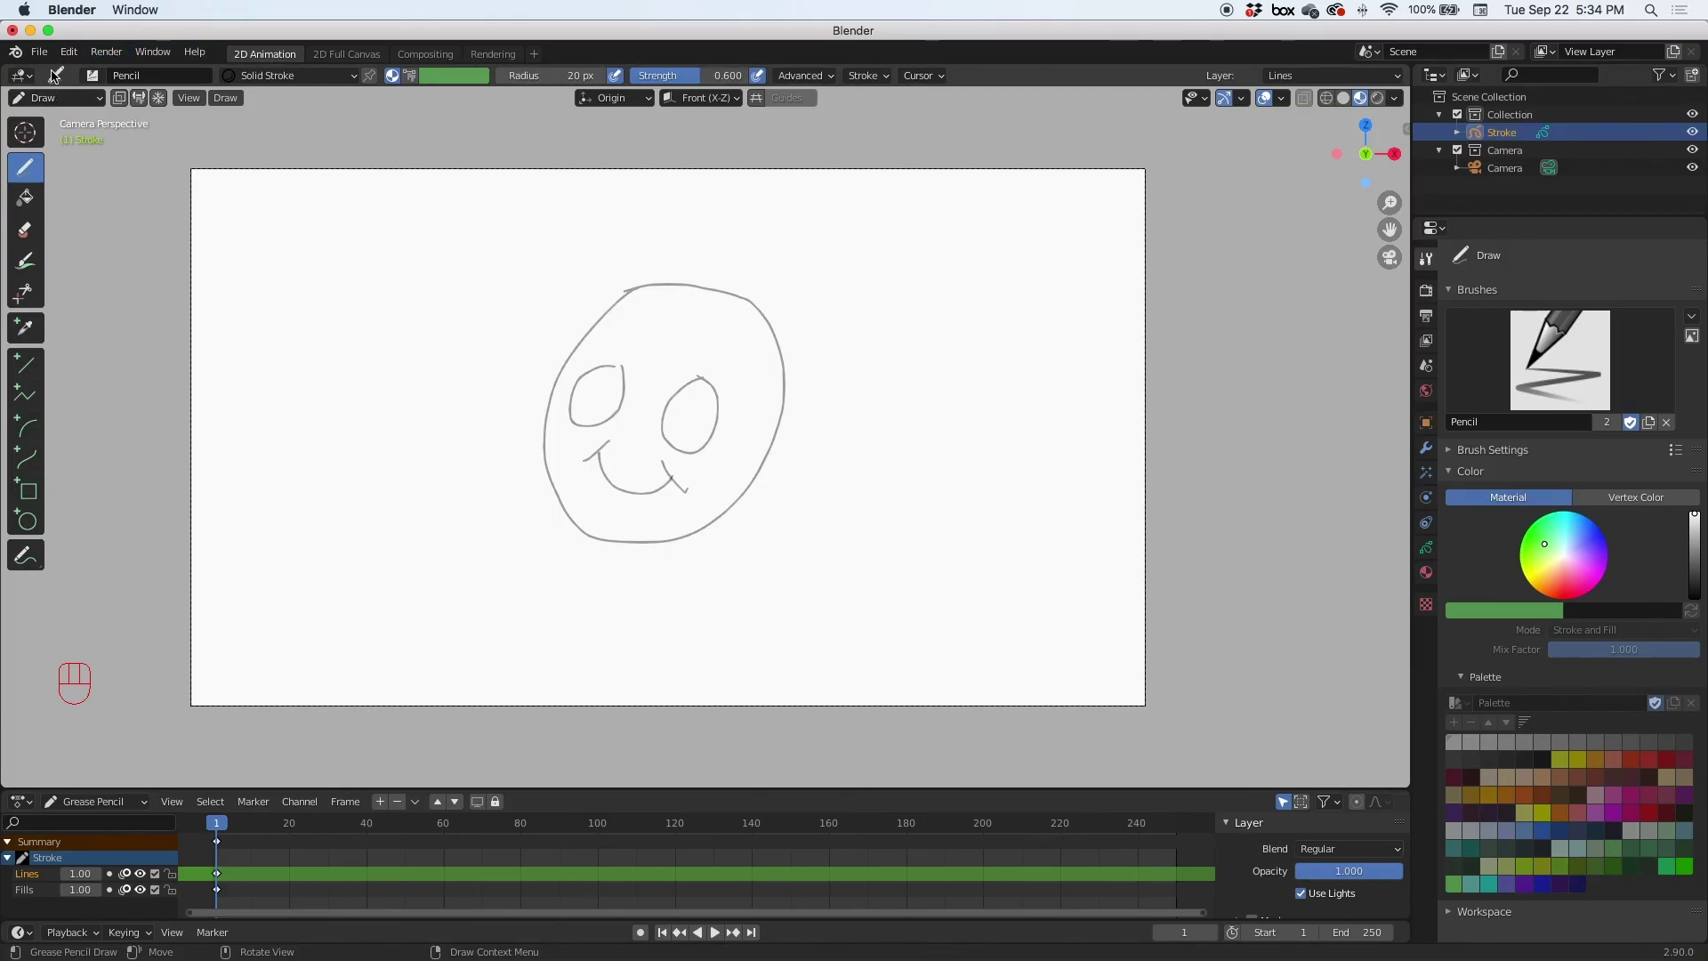
left_click(79, 99)
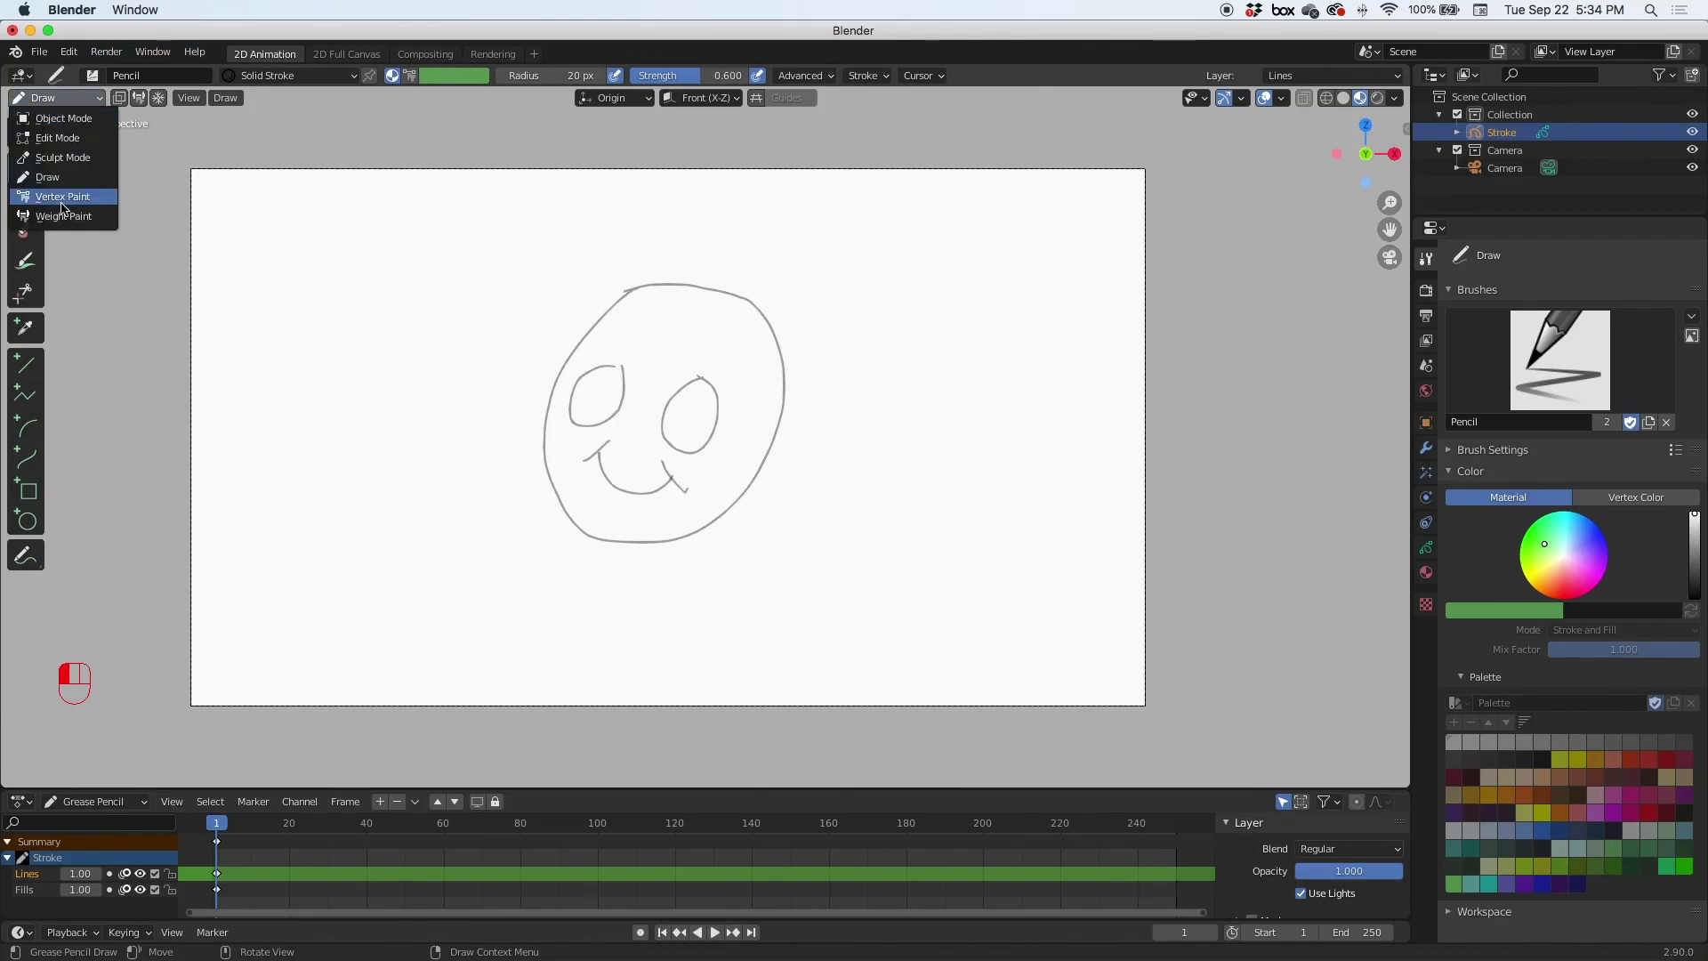
left_click(64, 118)
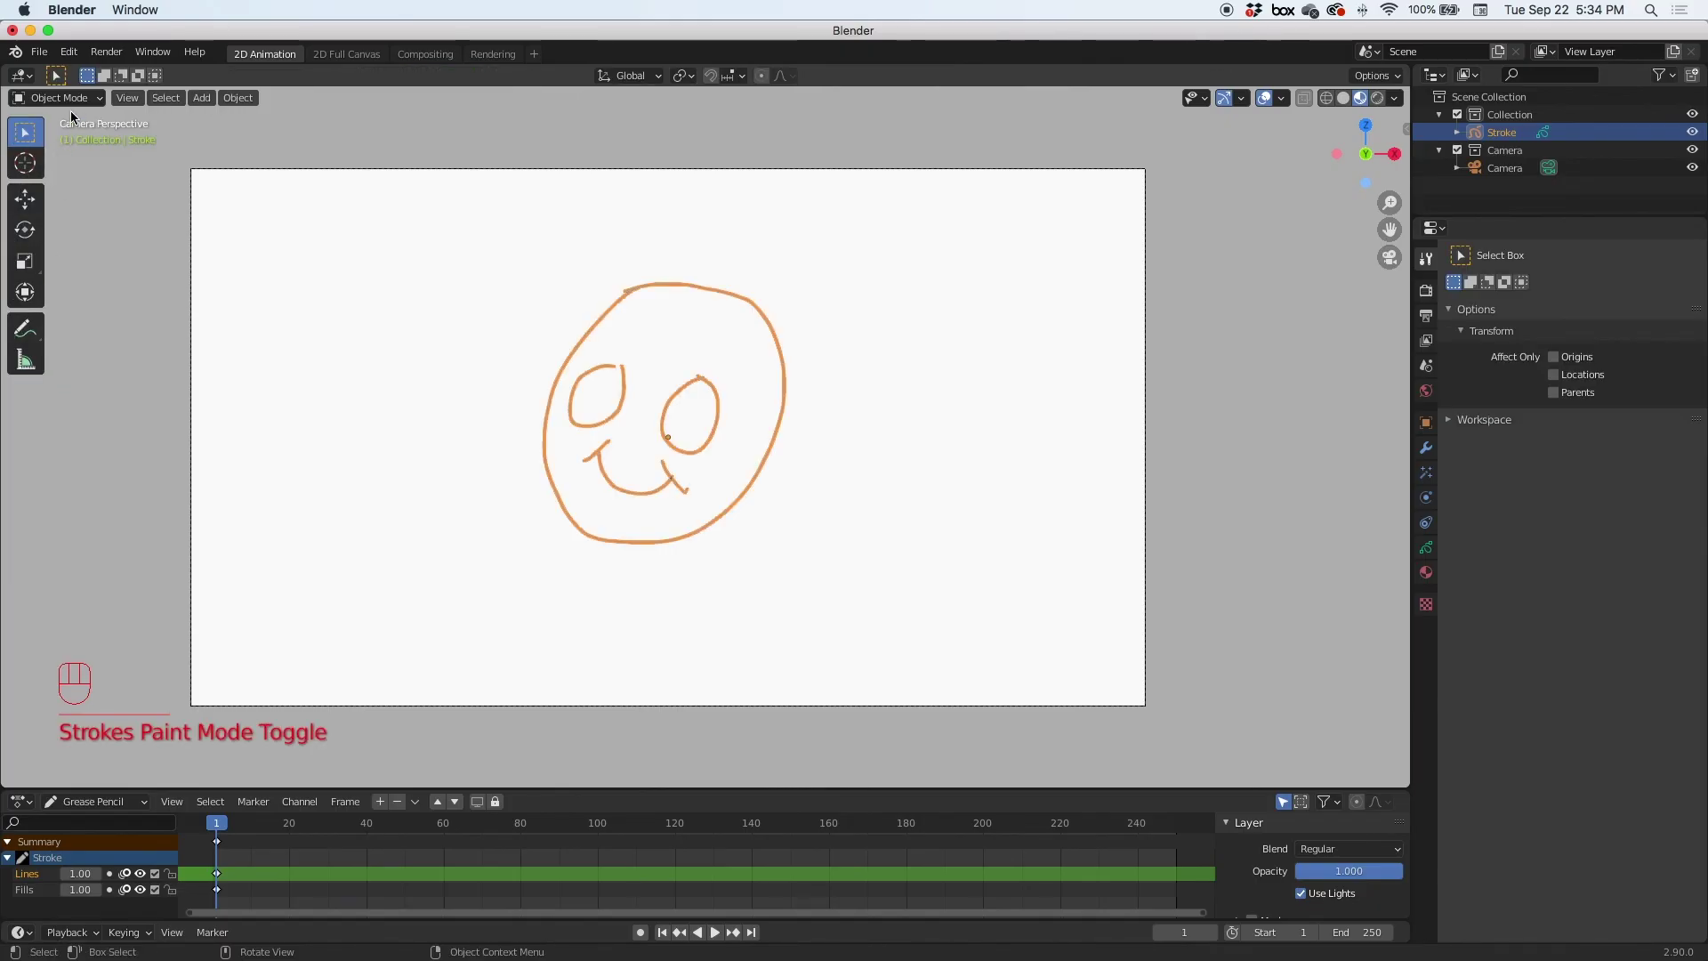
left_click(71, 98)
left_click(66, 136)
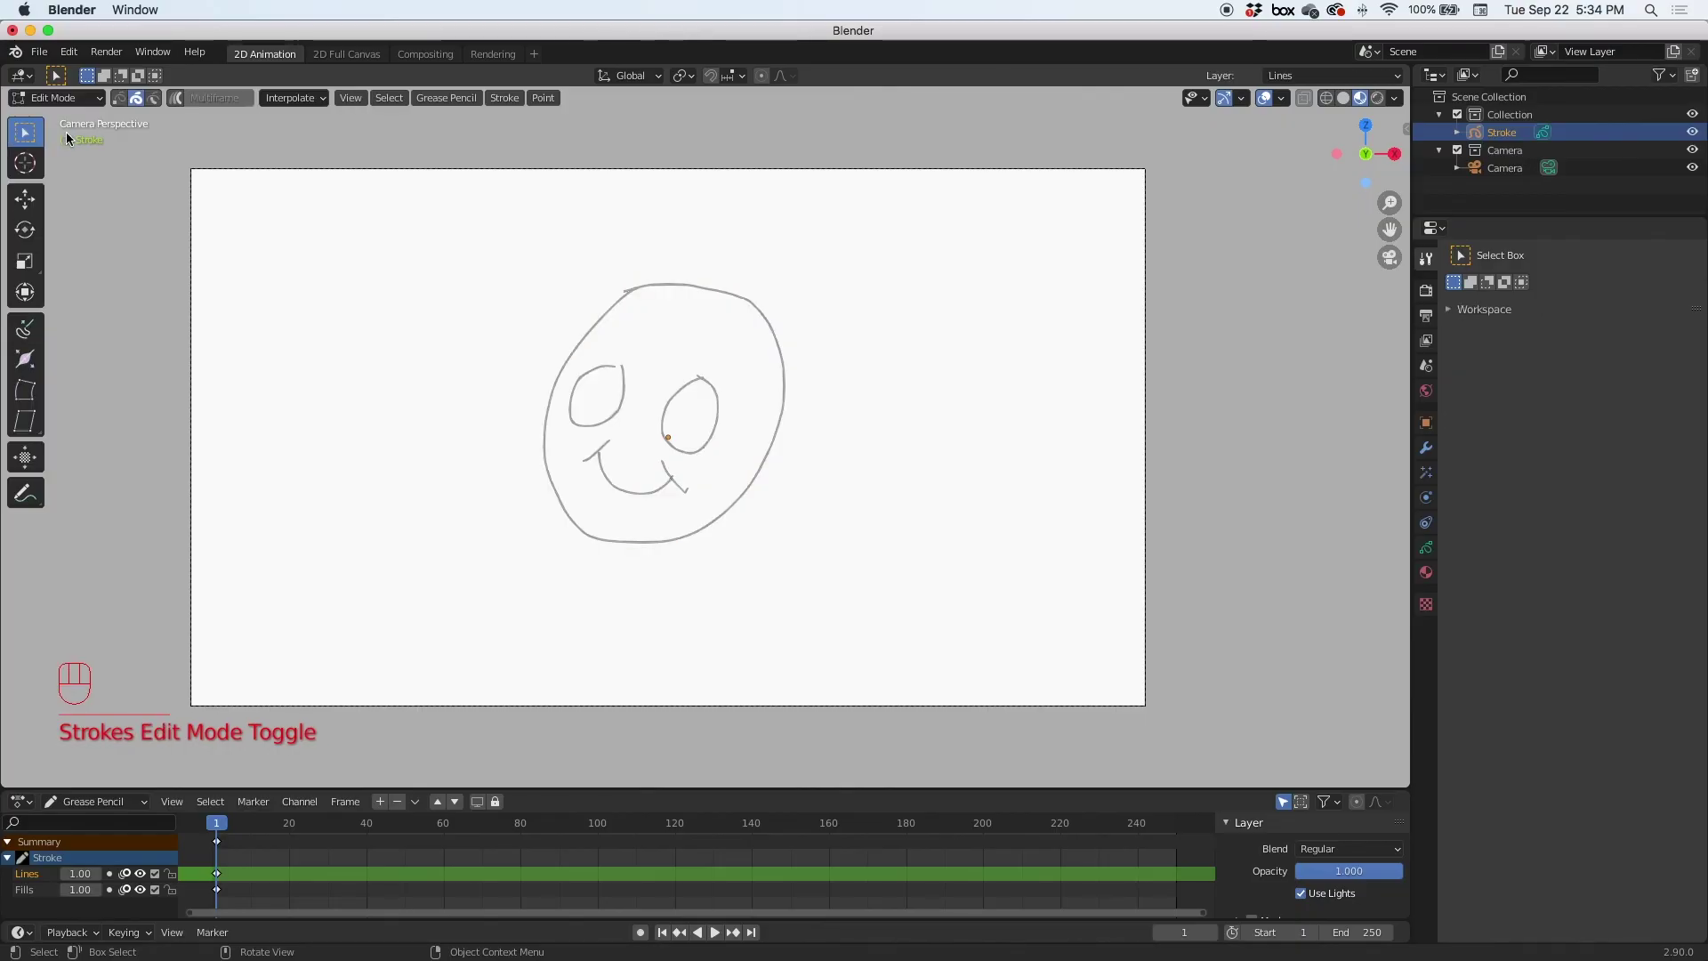
left_click(71, 97)
left_click(64, 153)
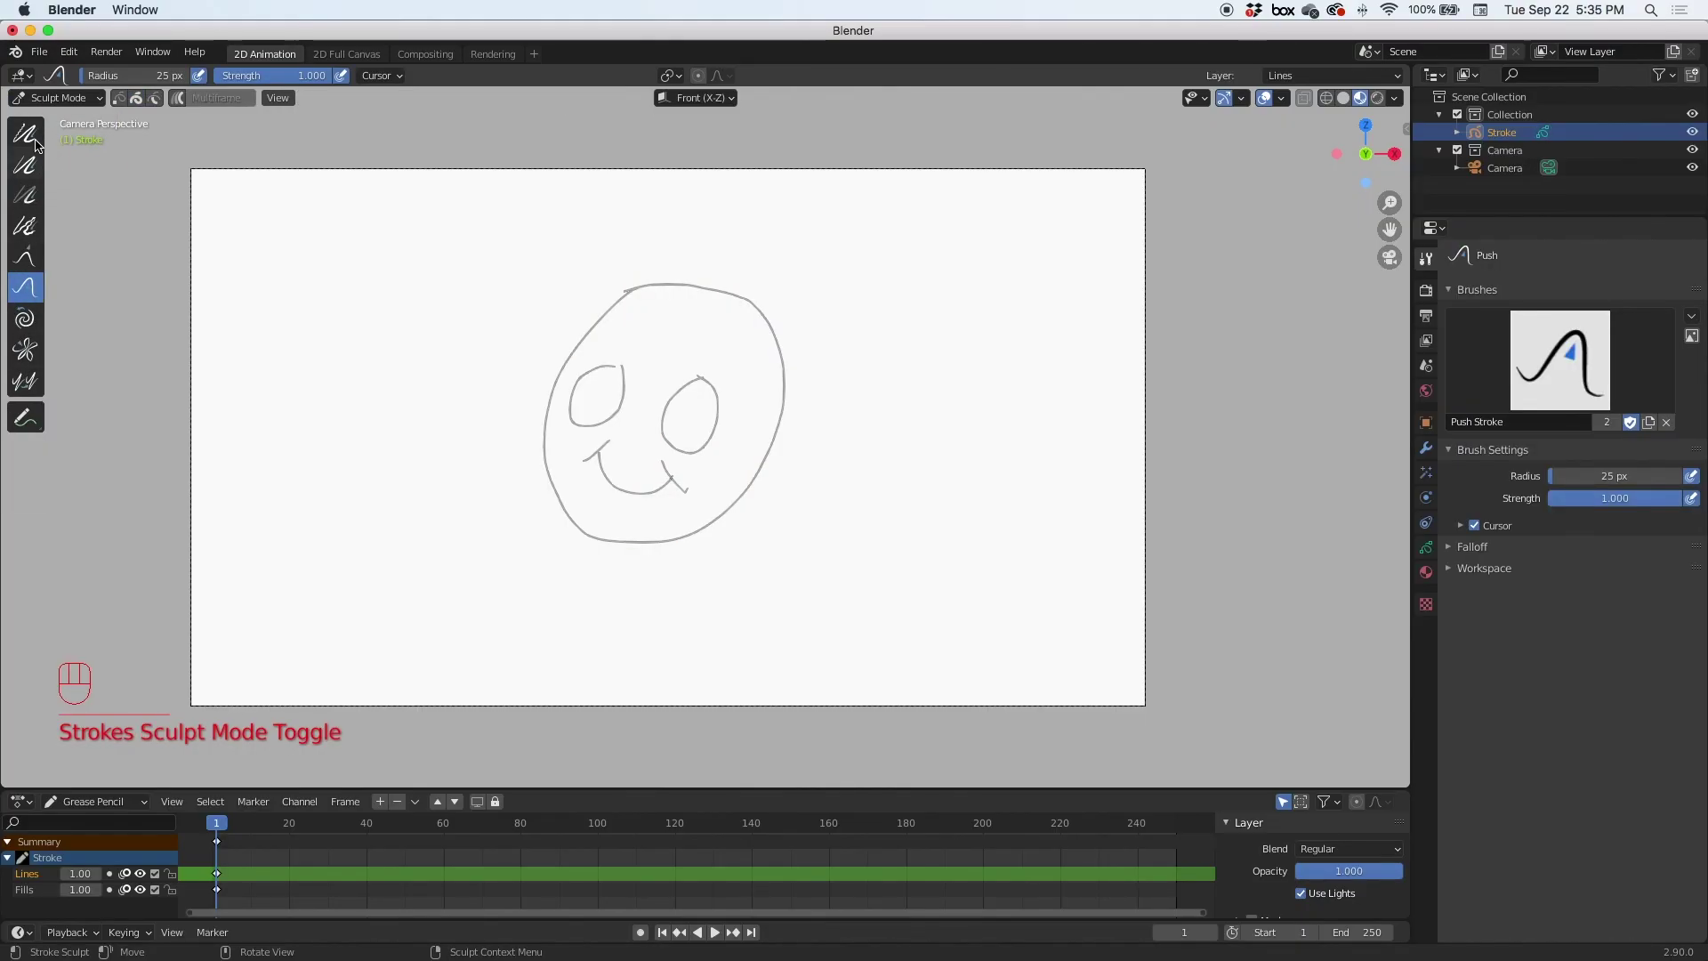
left_click(71, 98)
left_click(63, 177)
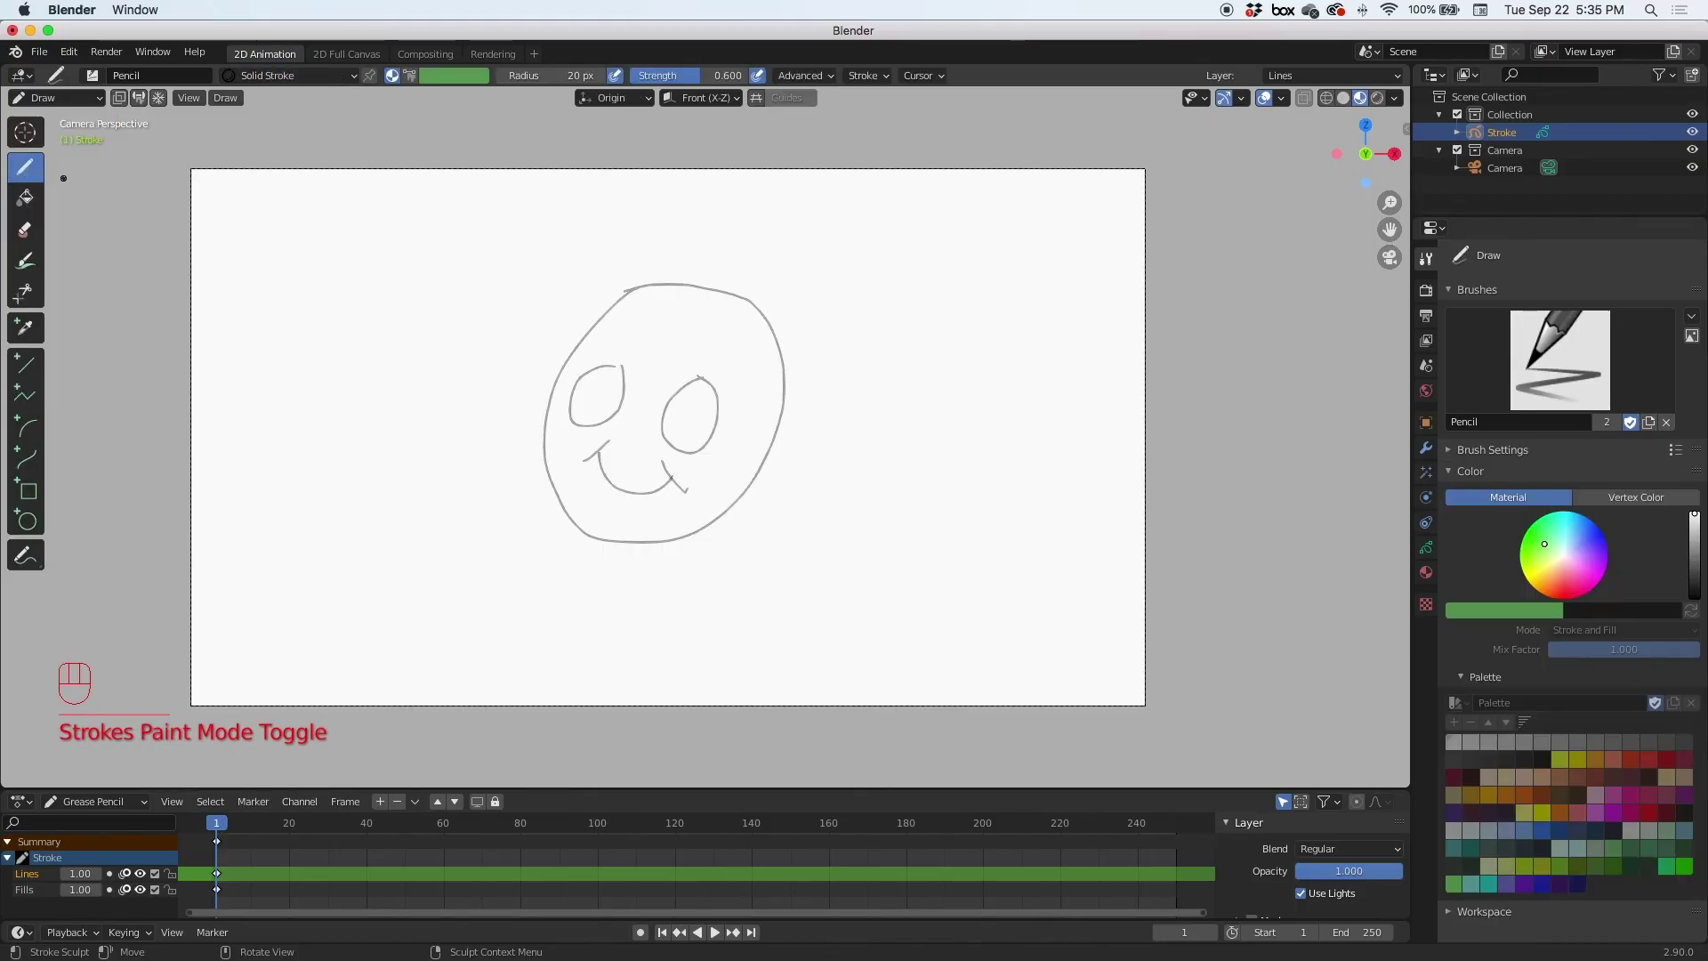
left_click(75, 98)
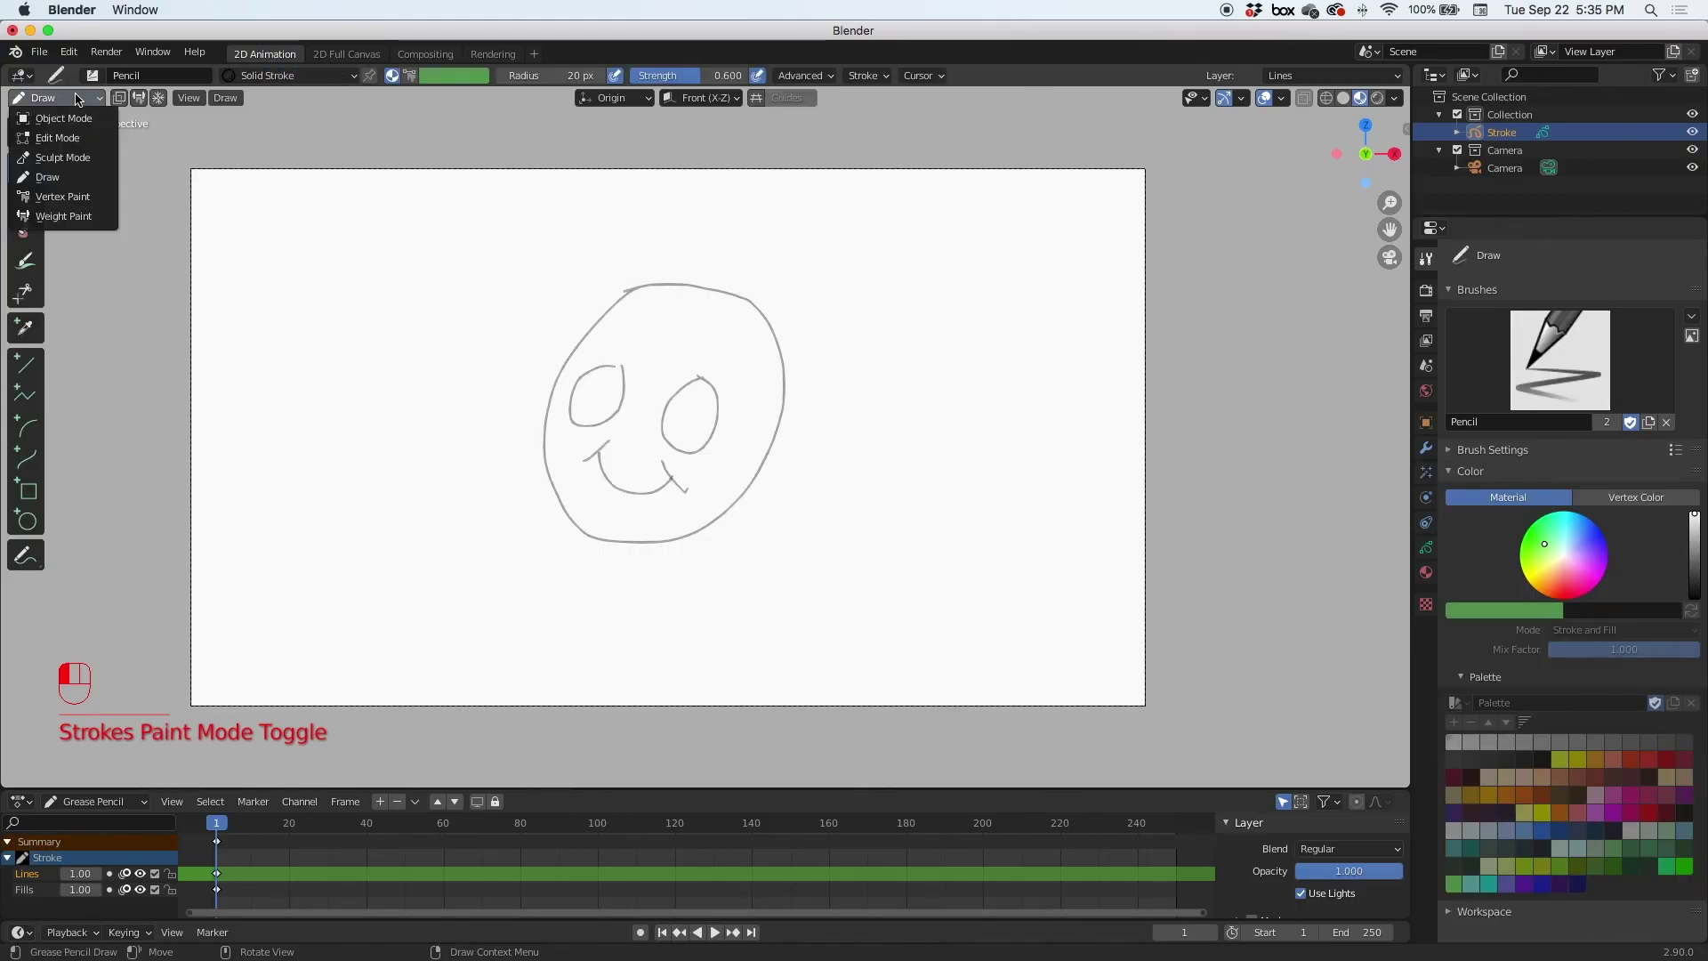
left_click(71, 204)
left_click(73, 98)
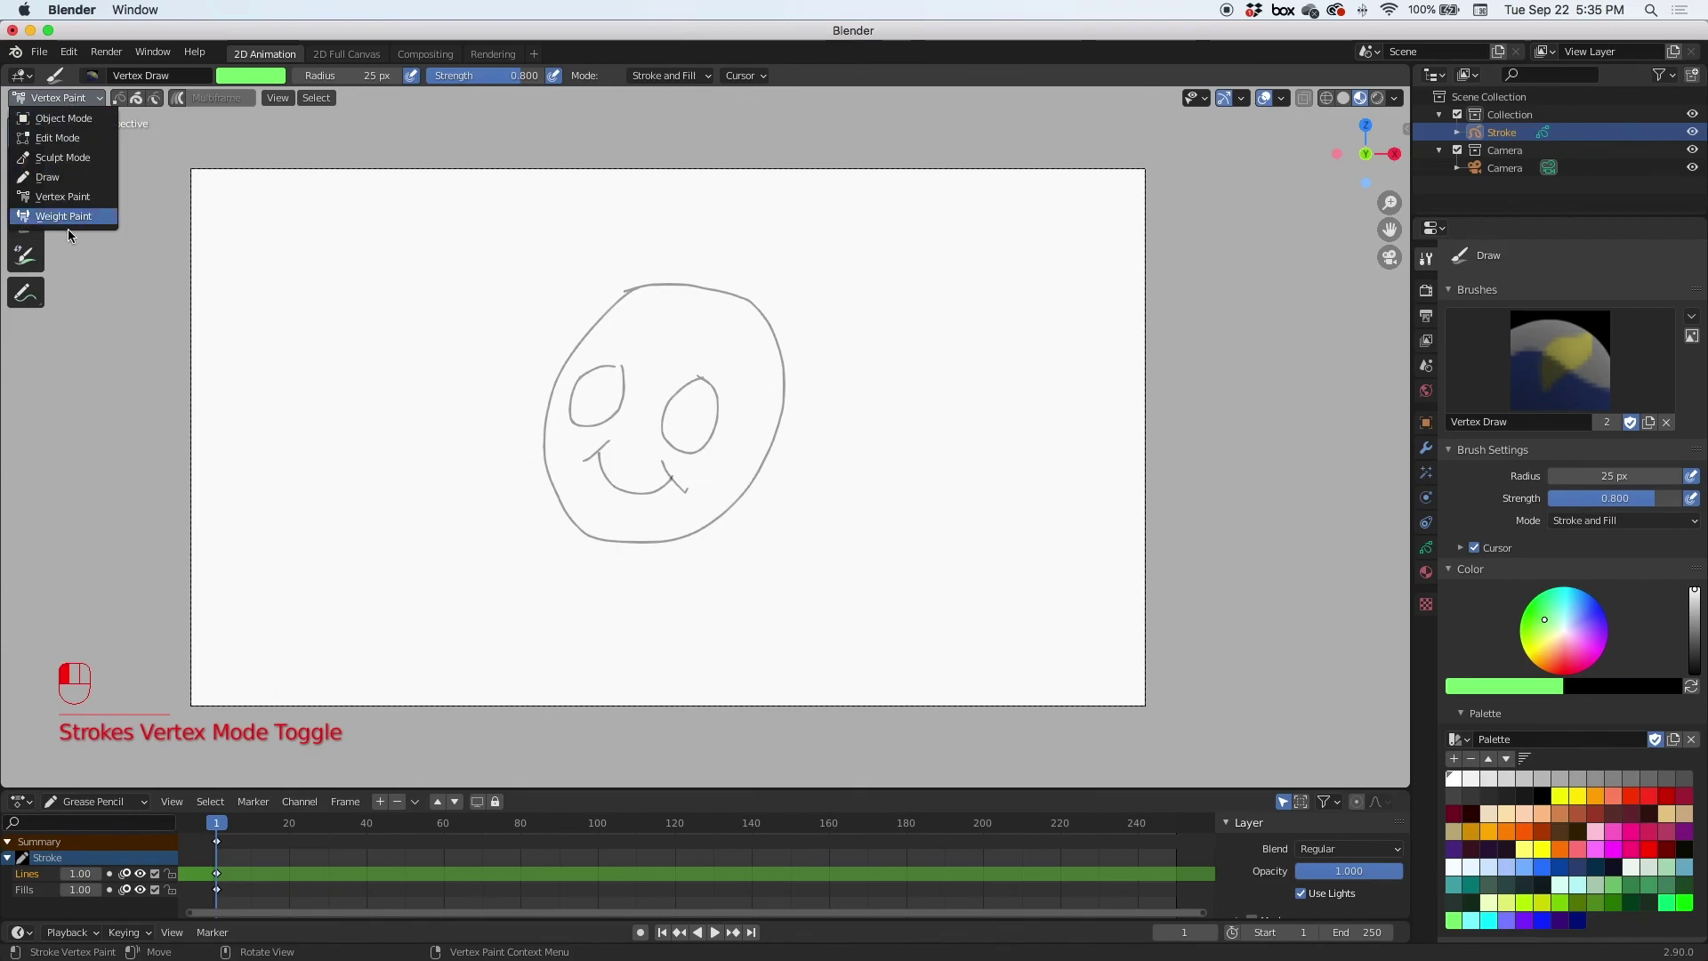
left_click(66, 180)
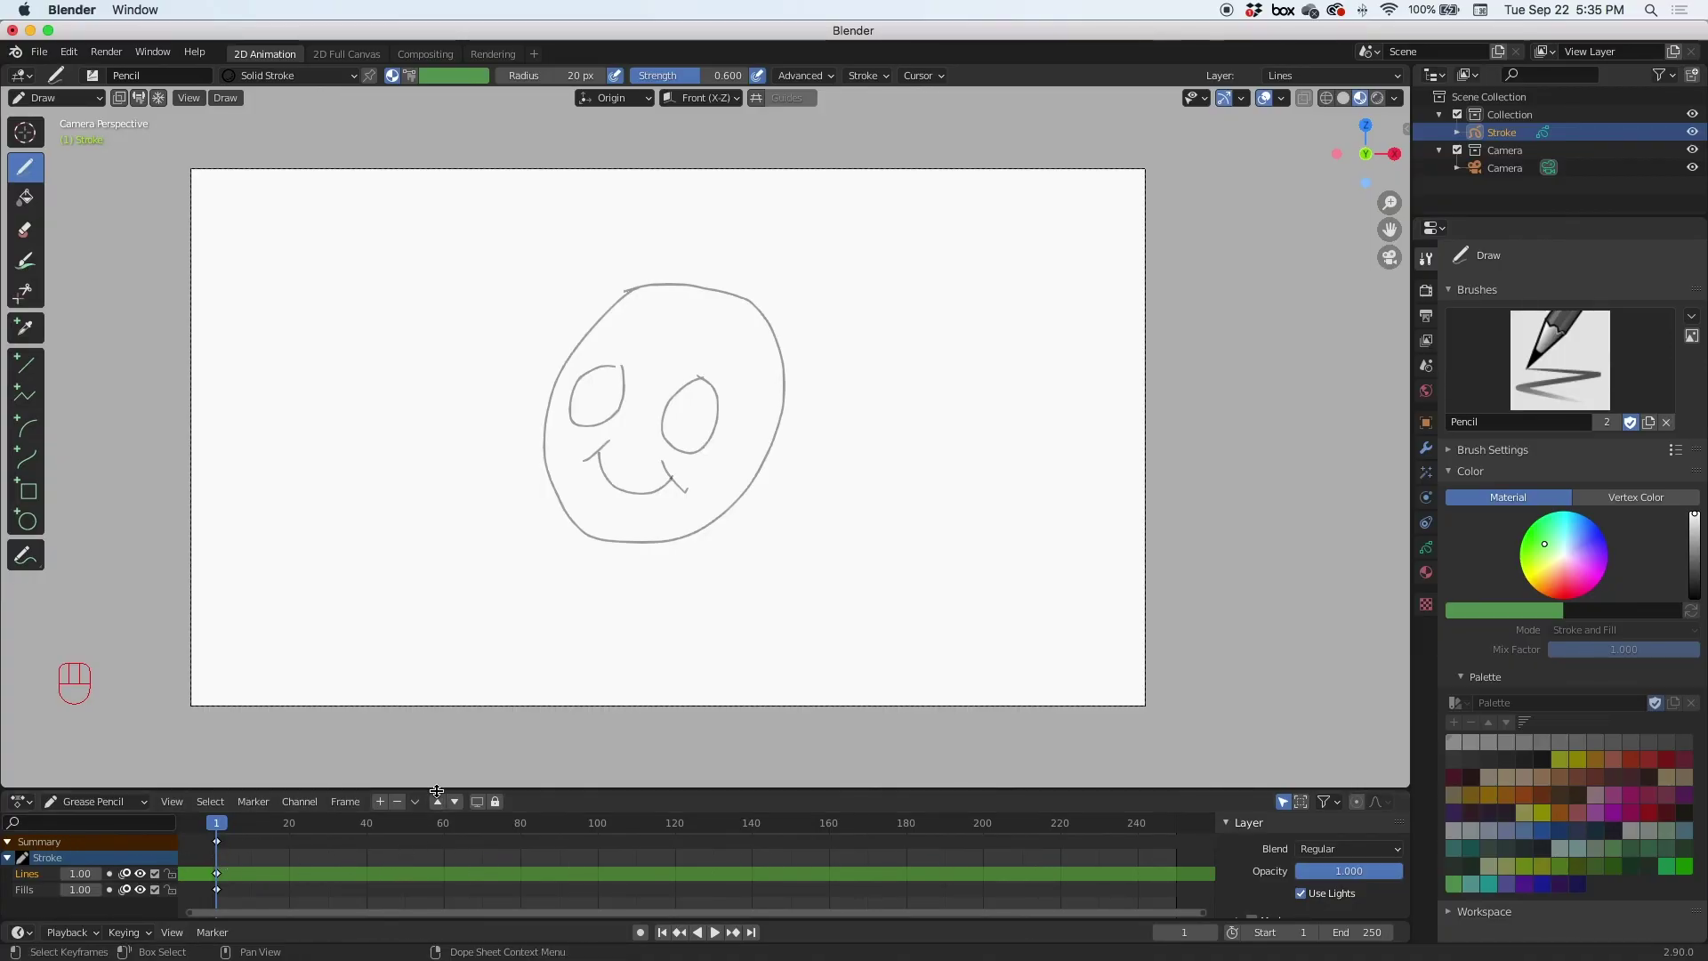
Drag the border between the 3D viewport and Dope Sheet upward to enlarge the timeline.
left_click_drag(437, 790, 436, 755)
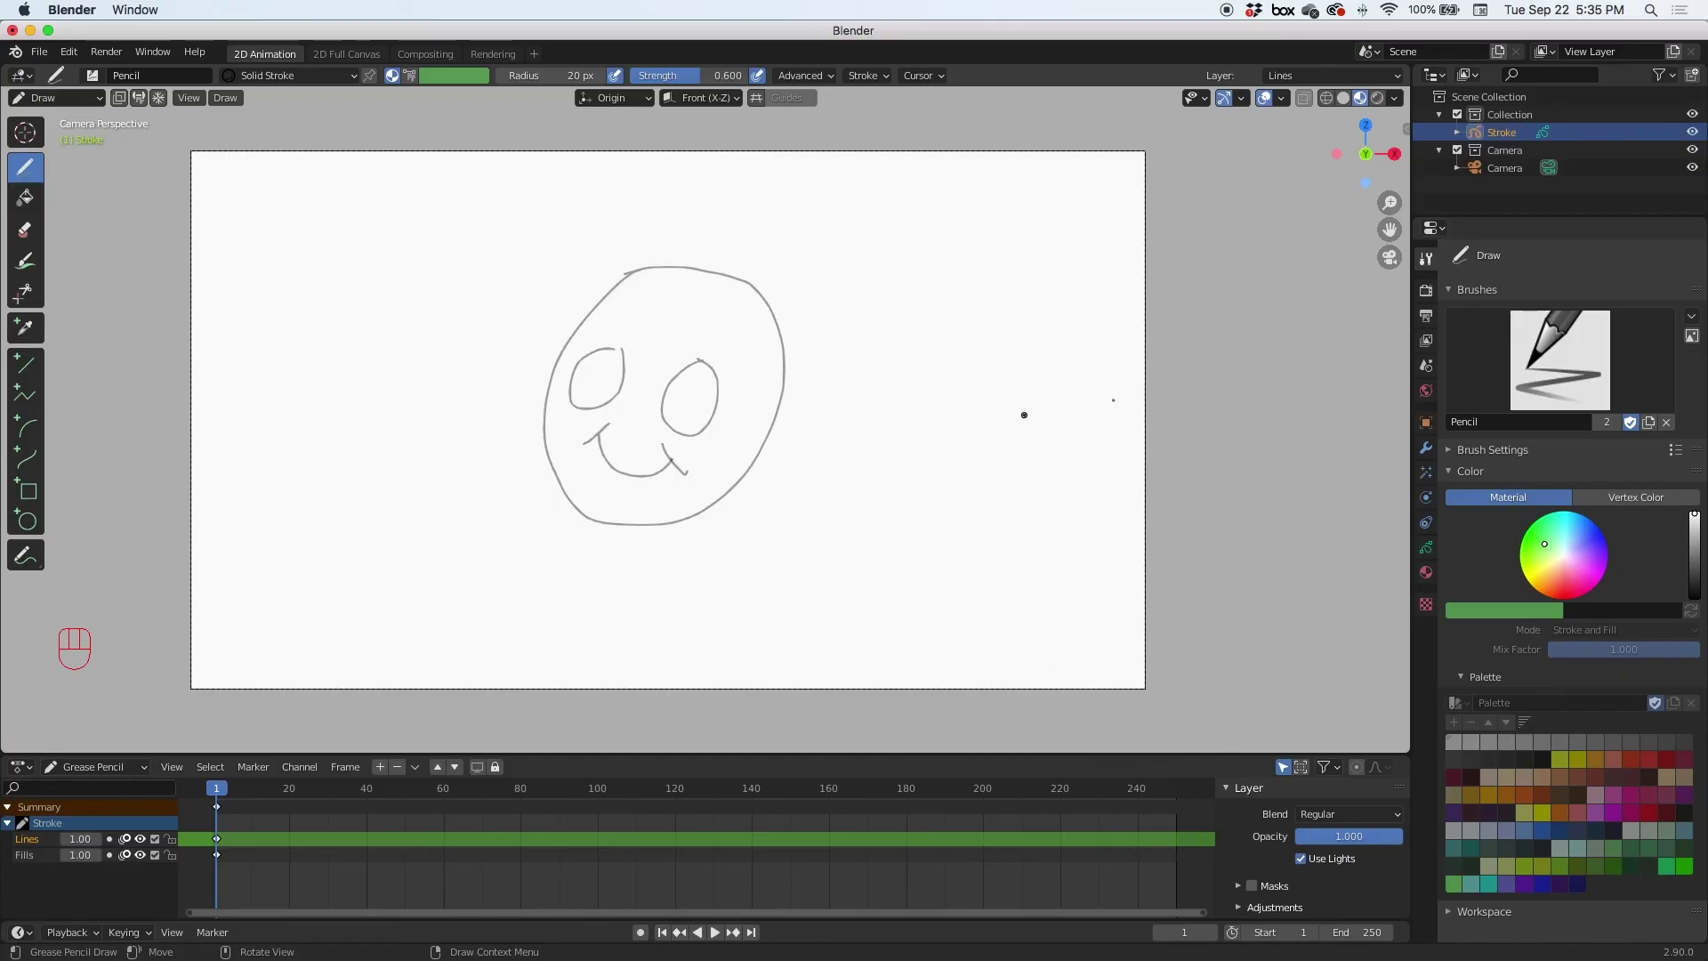
Browse the Render, Output, View Layer, Scene, World, Object and Modifier property tabs.
left_click(1425, 293)
left_click(1426, 316)
left_click(1426, 341)
left_click(1426, 365)
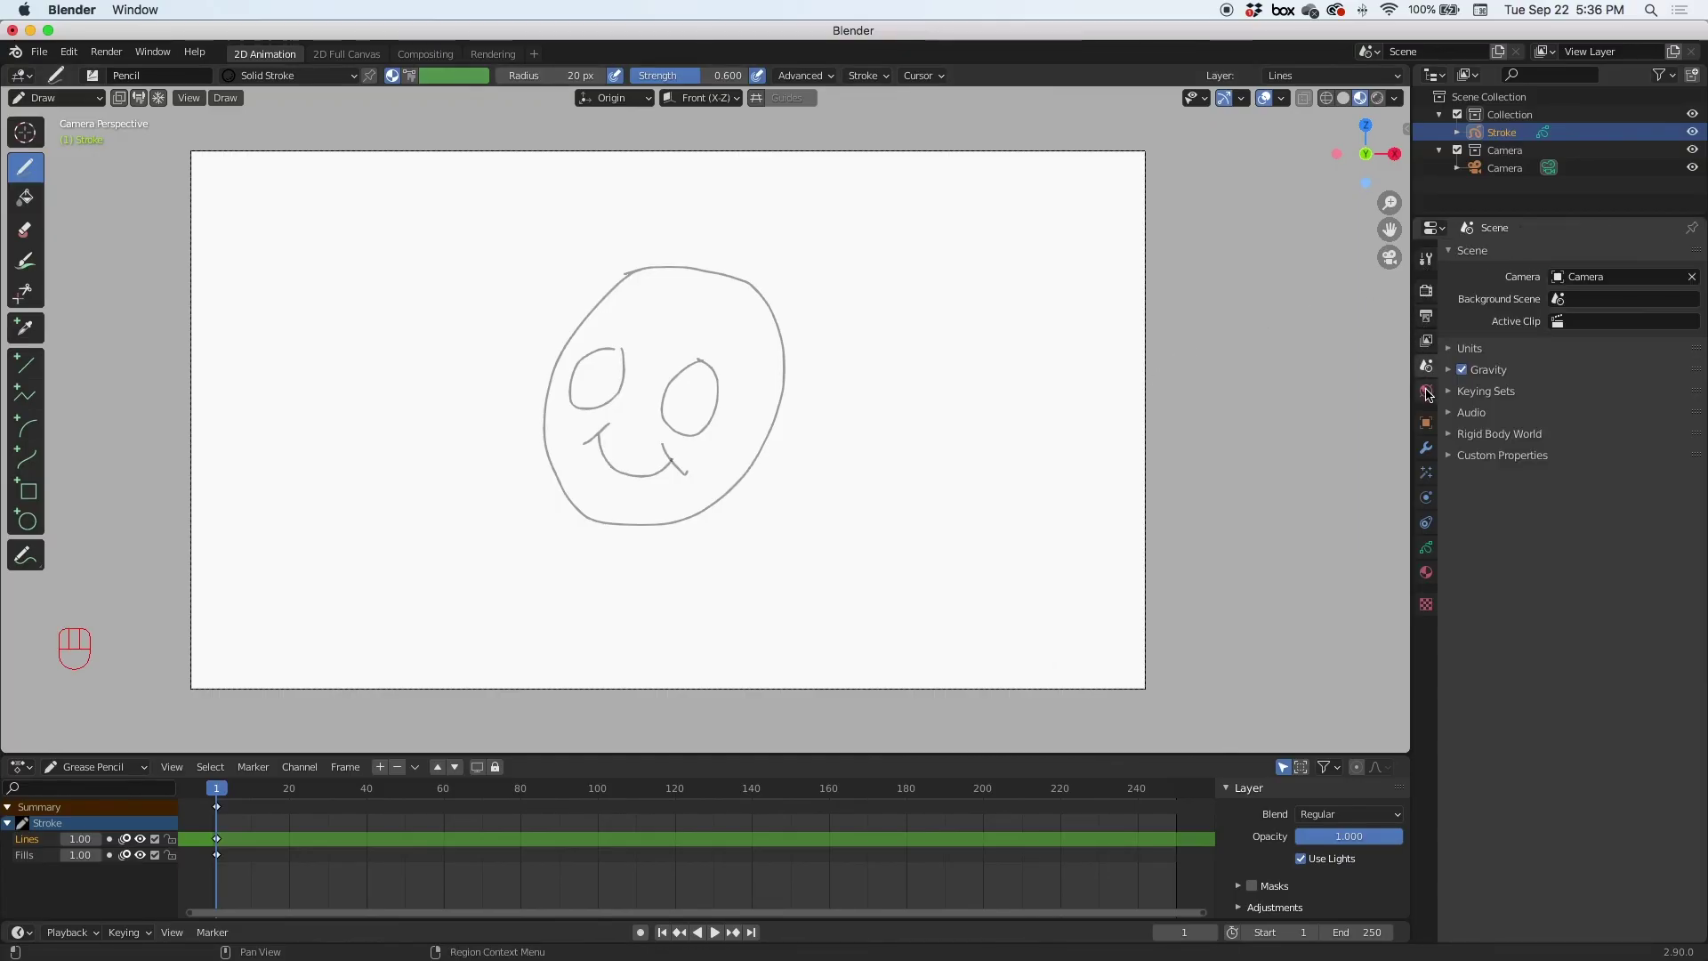
left_click(1426, 391)
left_click(1426, 423)
left_click(1426, 447)
Browse Visual Effects, Physics, Constraints, Material and Texture tabs, ending on the Stroke's Object Data.
left_click(1426, 472)
left_click(1426, 497)
left_click(1426, 522)
left_click(1426, 547)
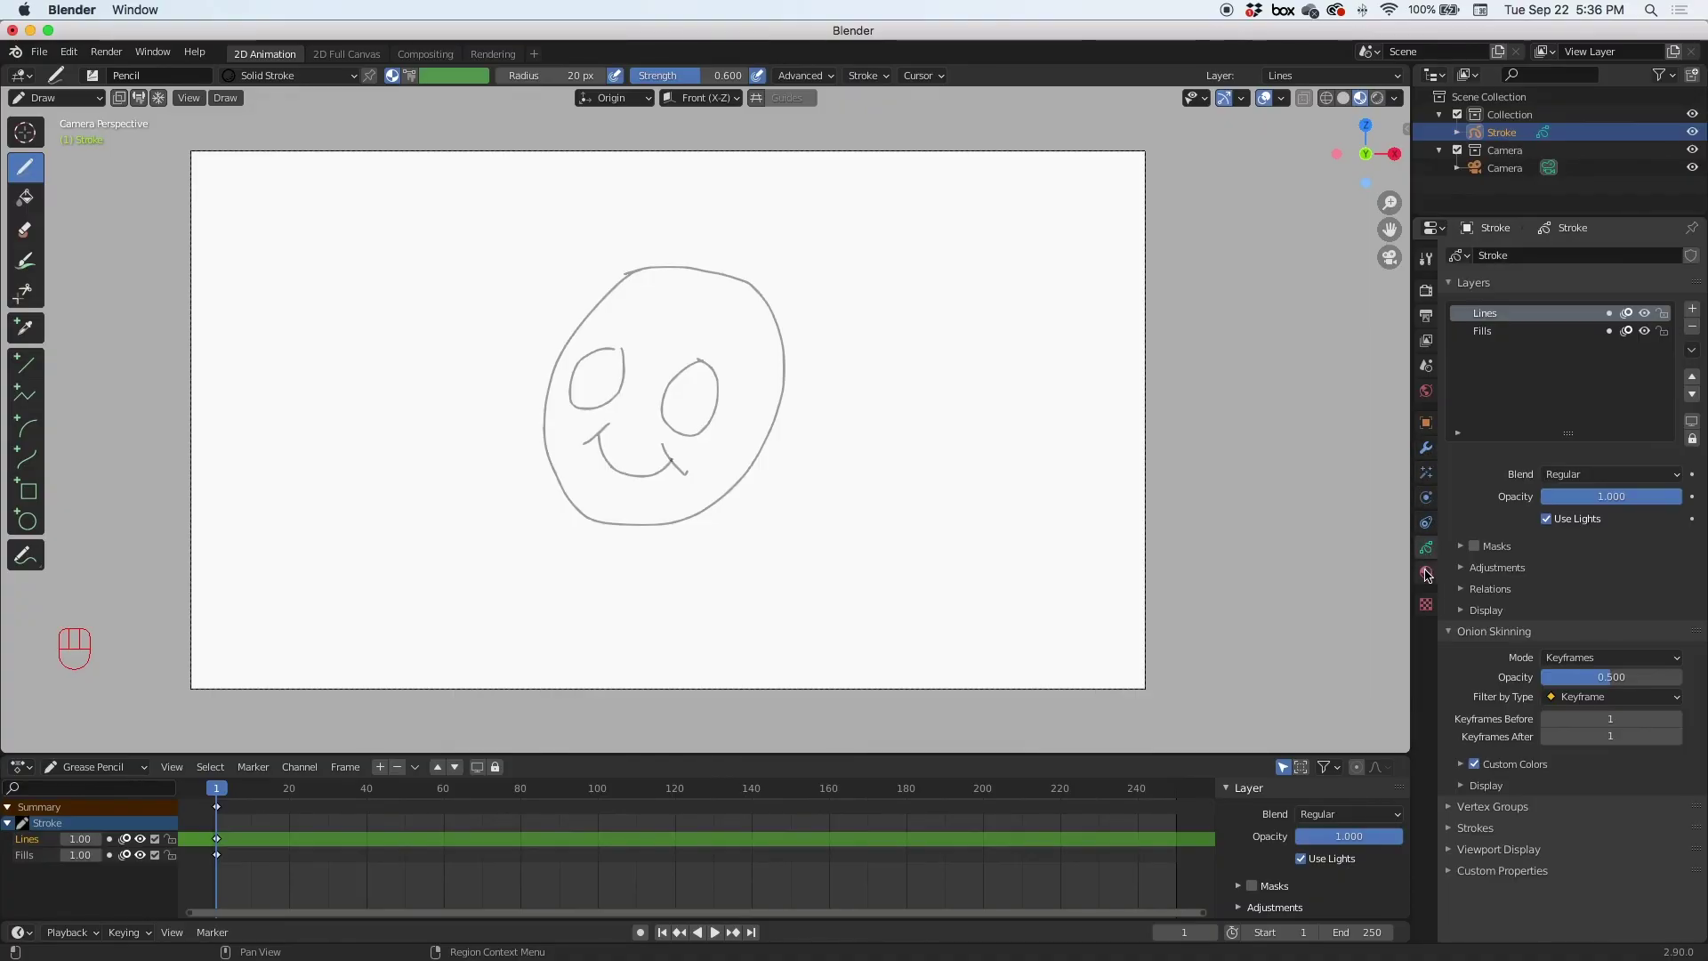
left_click(1426, 573)
left_click(1426, 604)
left_click(1426, 549)
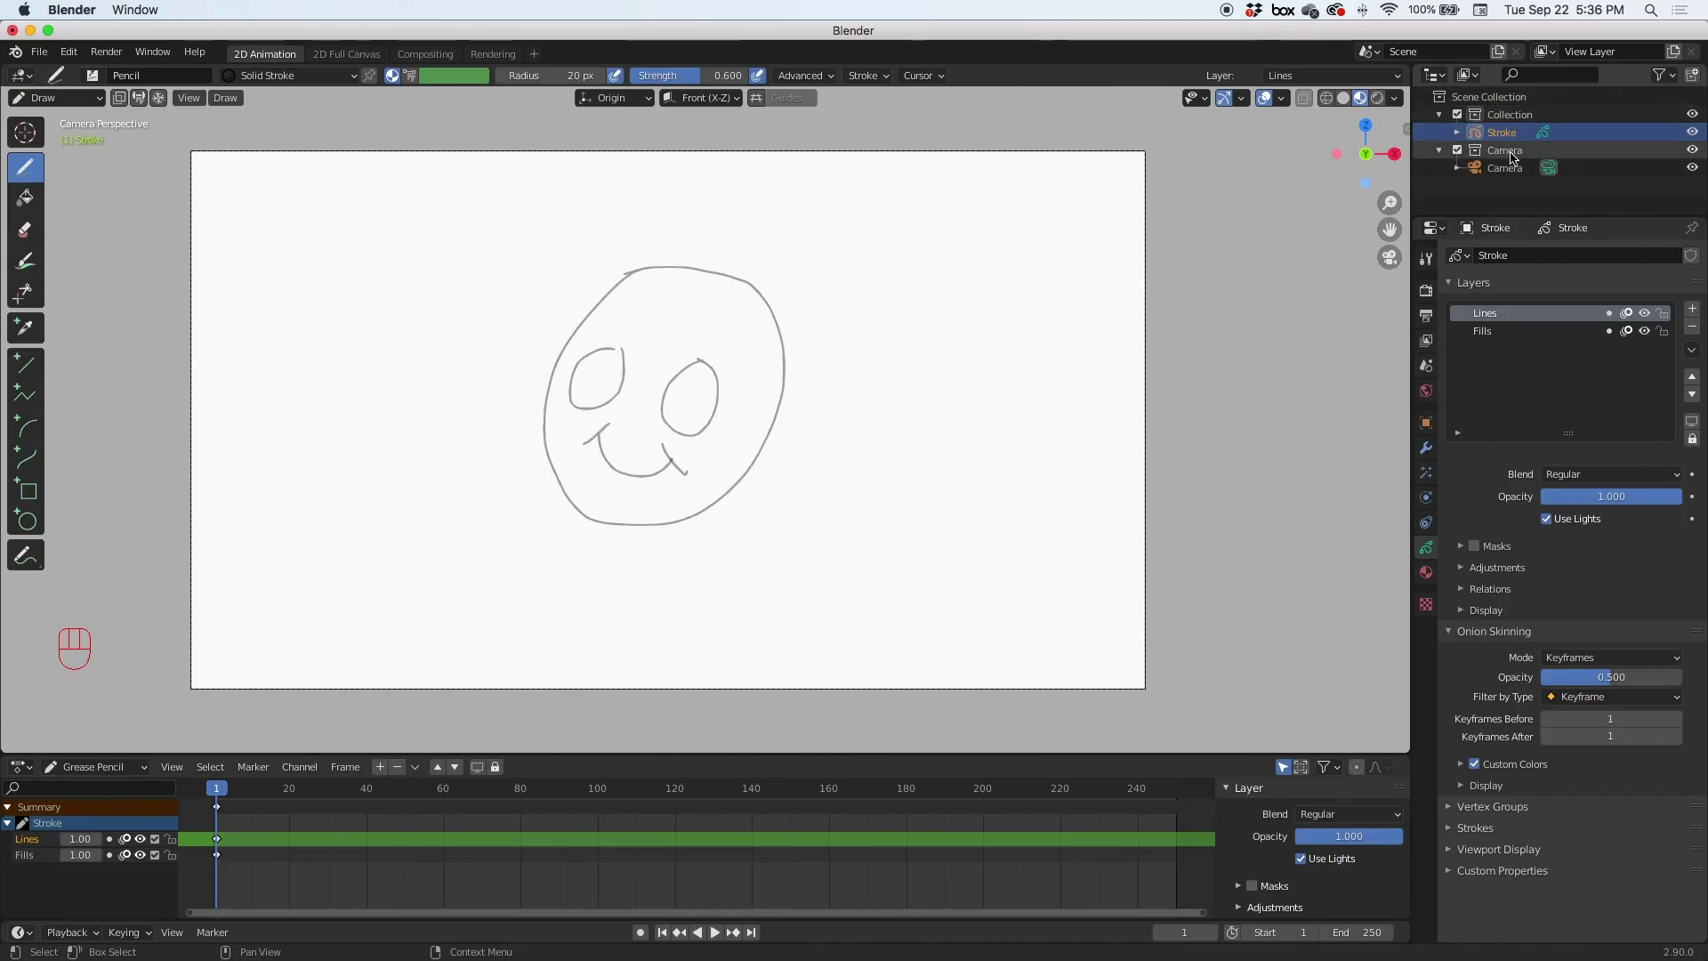
left_click(1457, 133)
left_click(1457, 133)
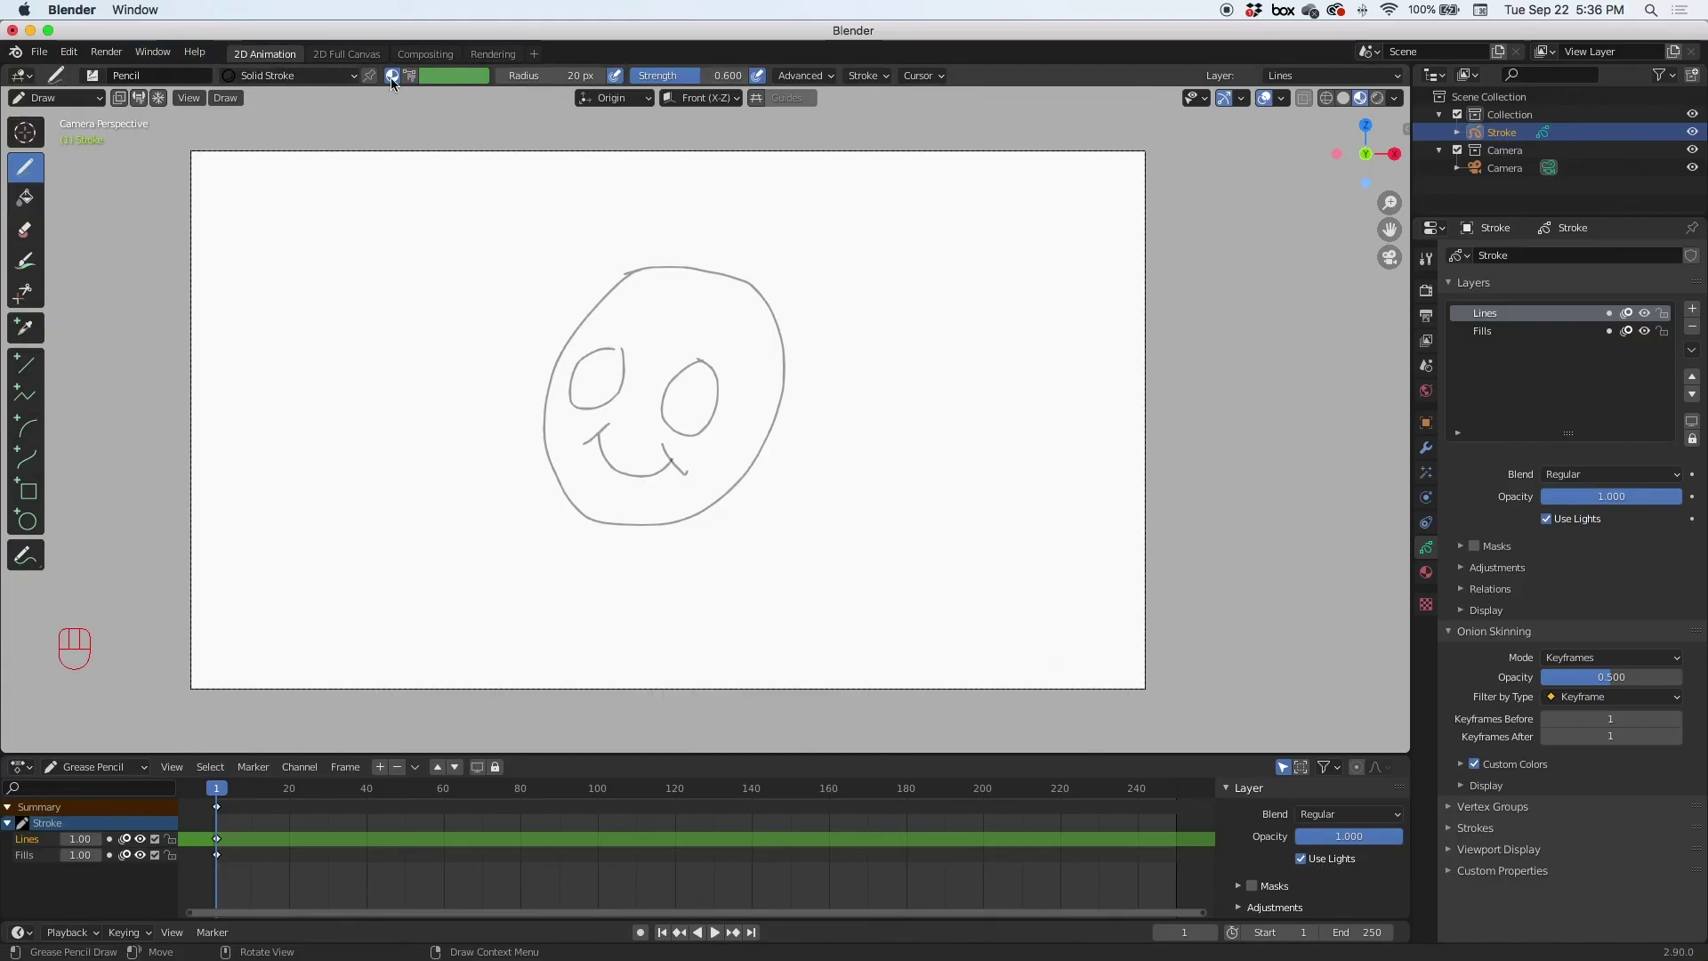
left_click(62, 97)
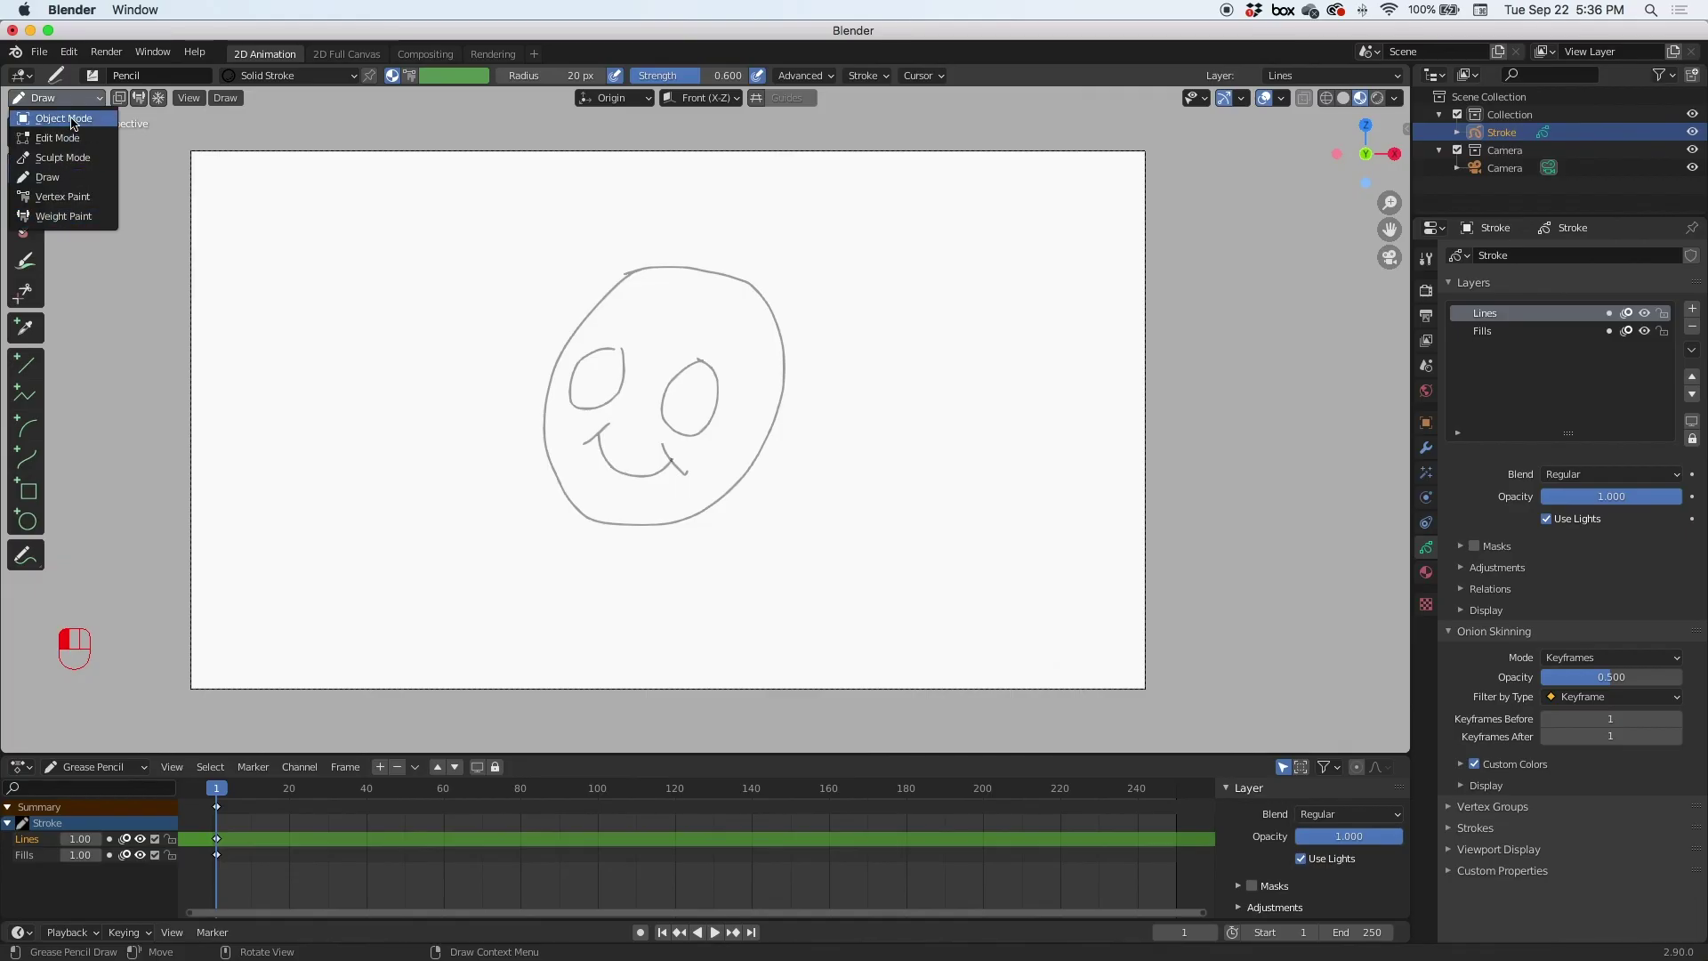
left_click(54, 115)
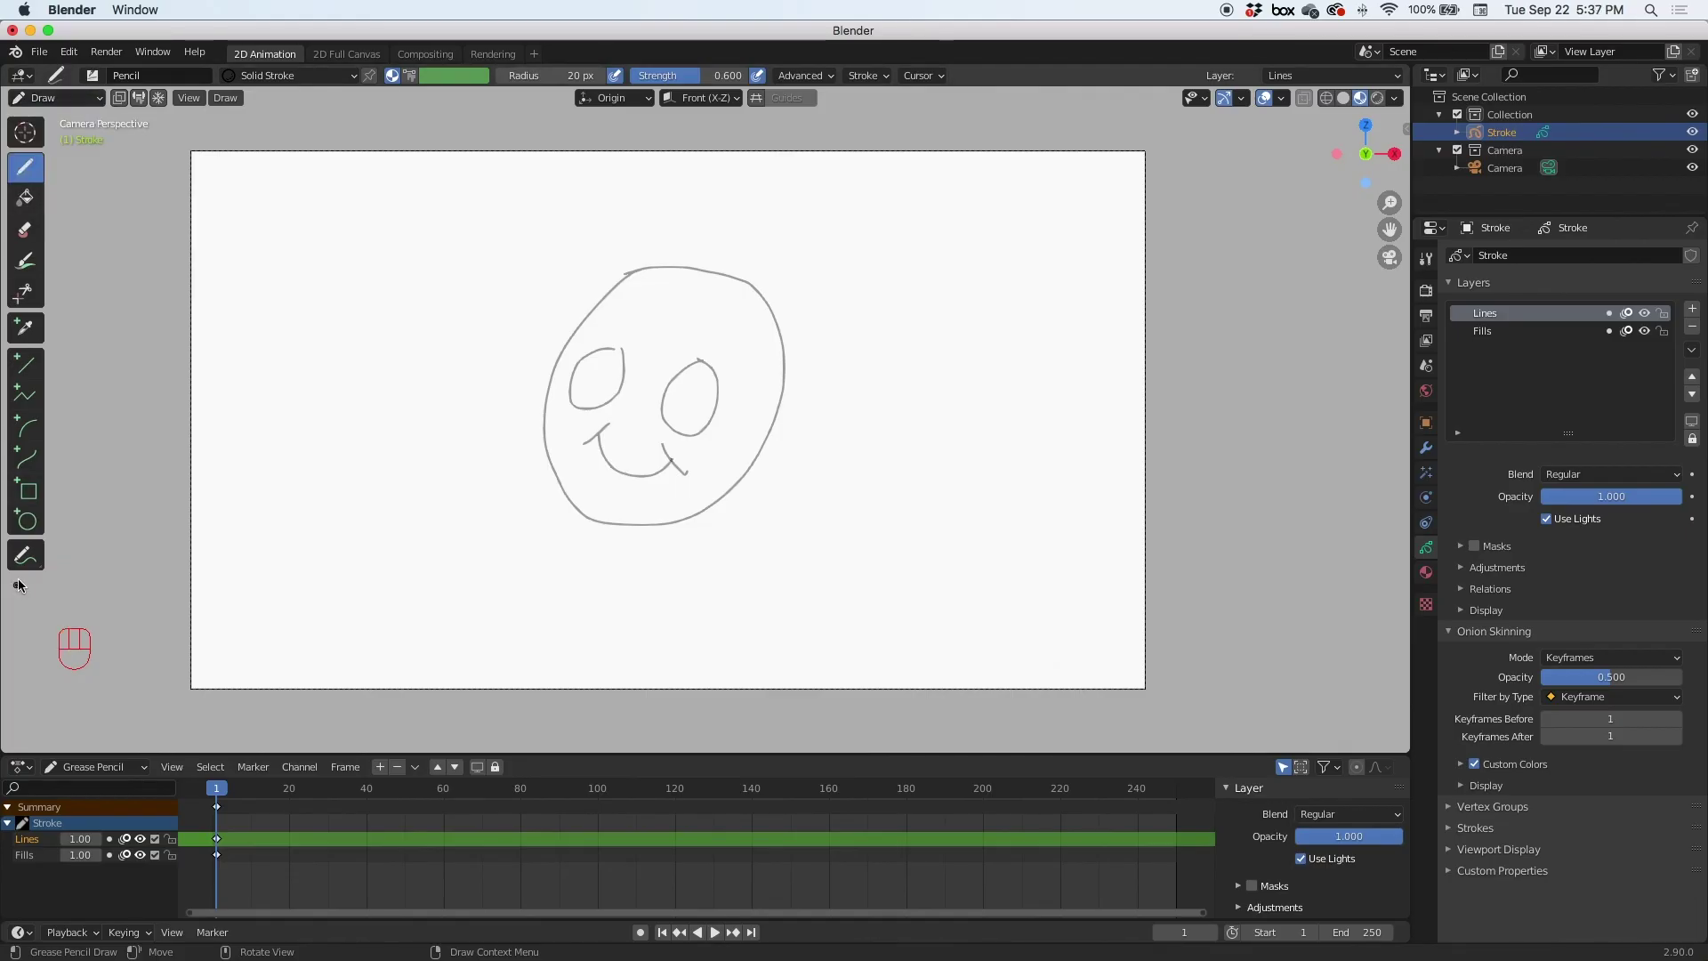